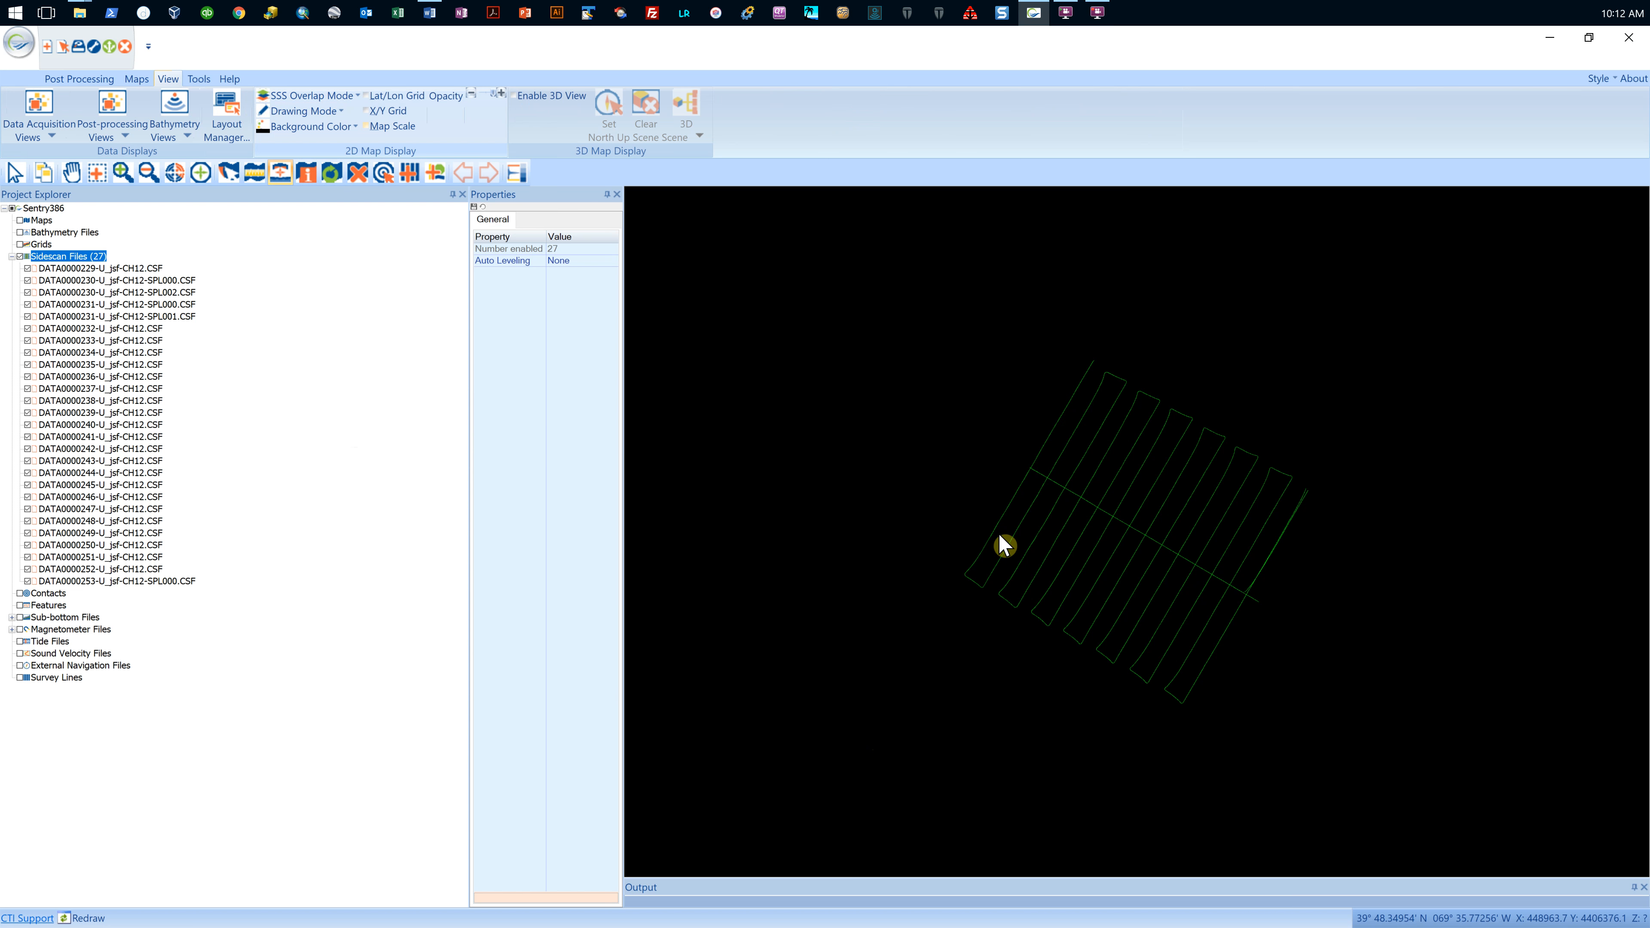
- Create a new subgroup named X-Lines under Sidescan Files
right_click(98, 267)
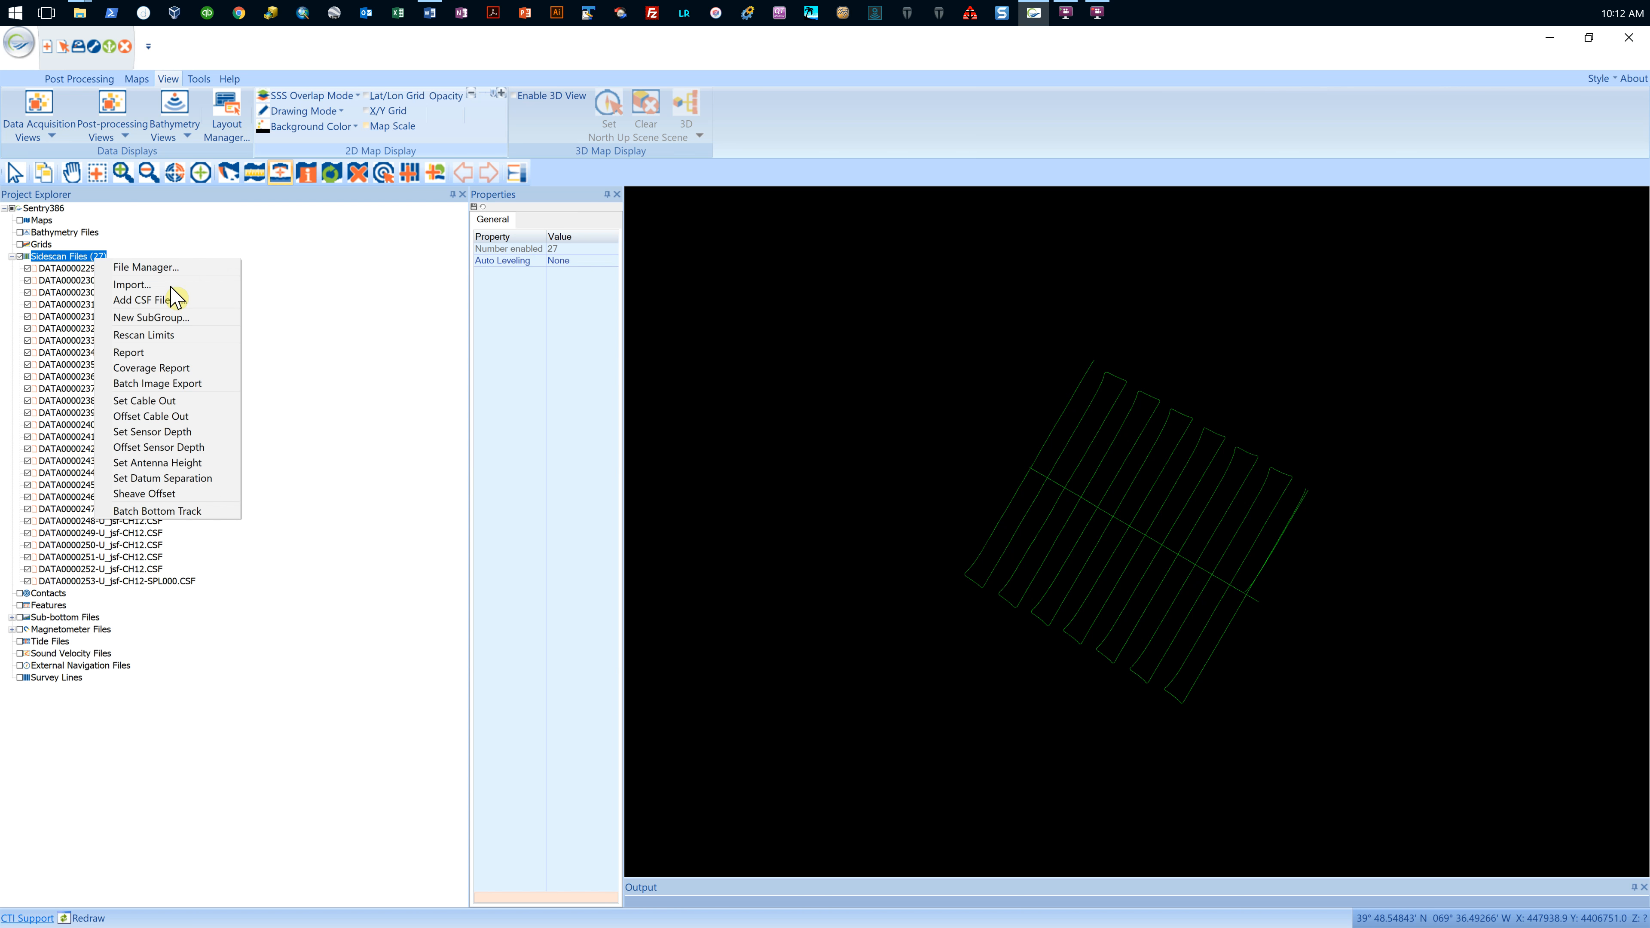
click(163, 318)
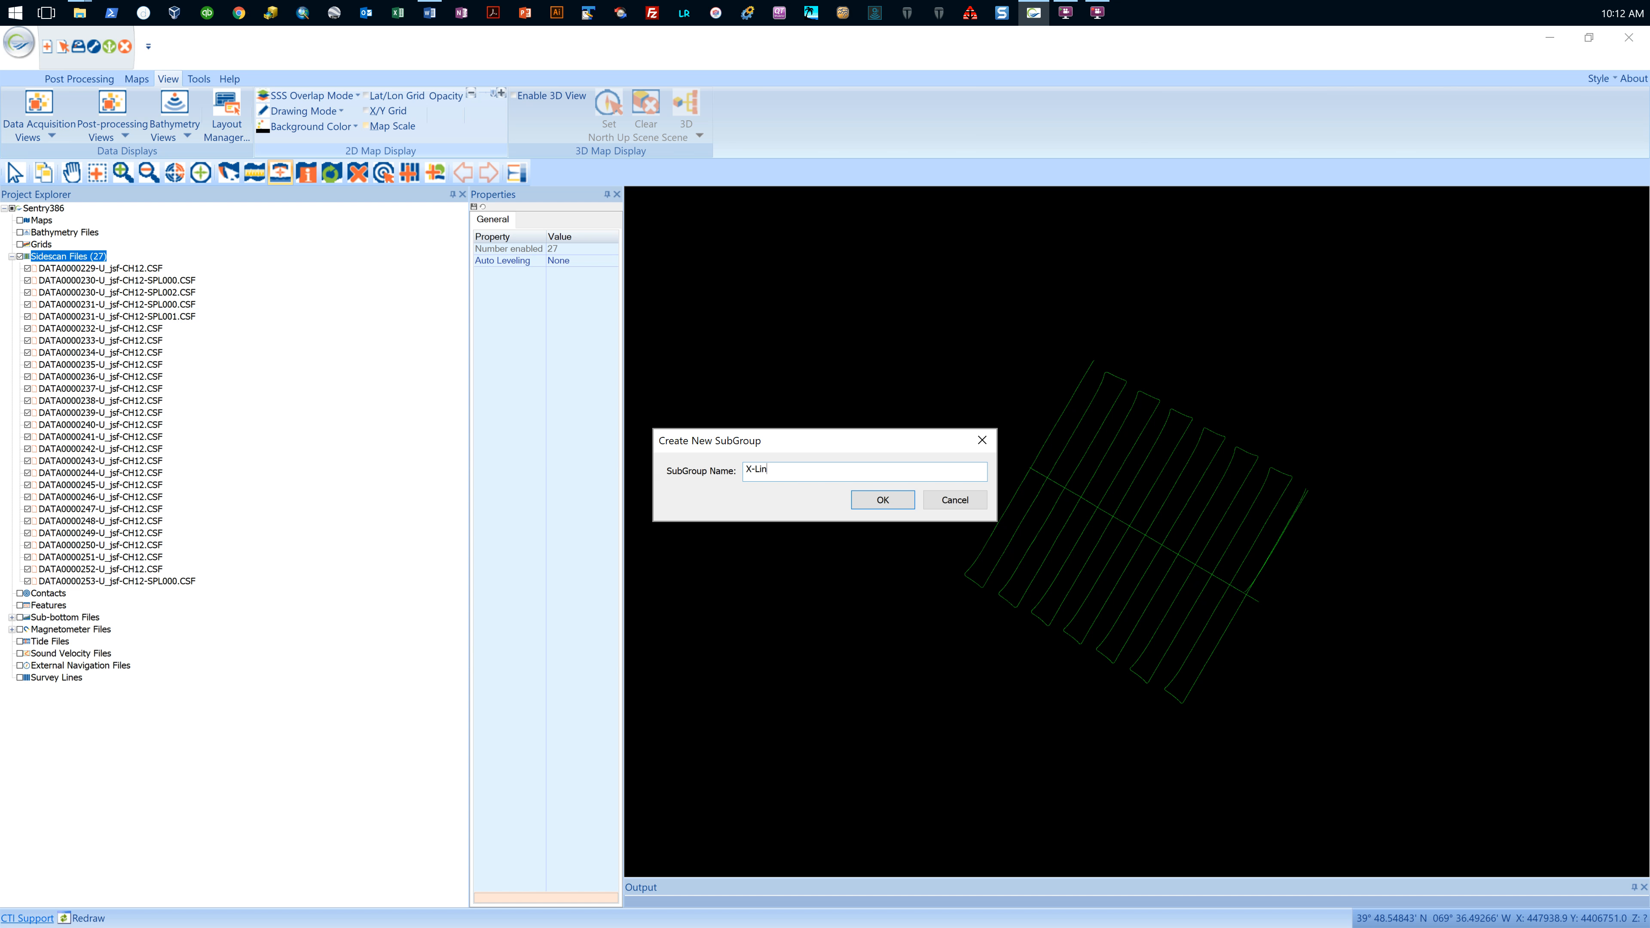
key(Return)
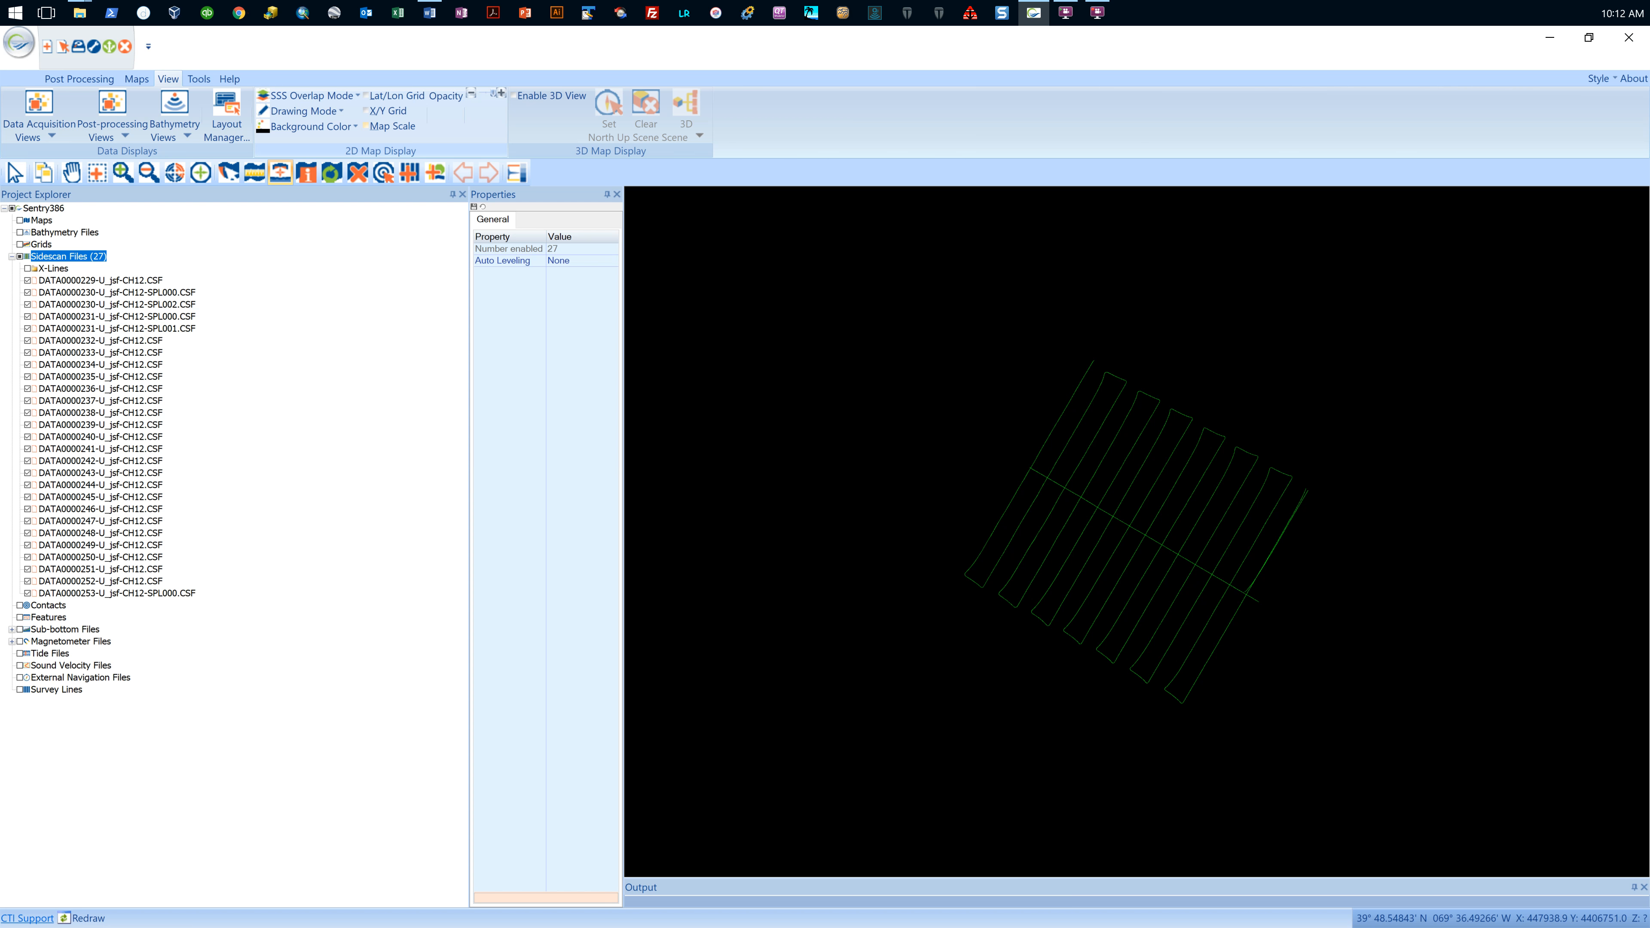
- Move the first four sidescan files, DATA0000229 through DATA0000231-U_jsf-CH12-SPL000, into the X-Lines subgroup and disable the subgroup
click(101, 280)
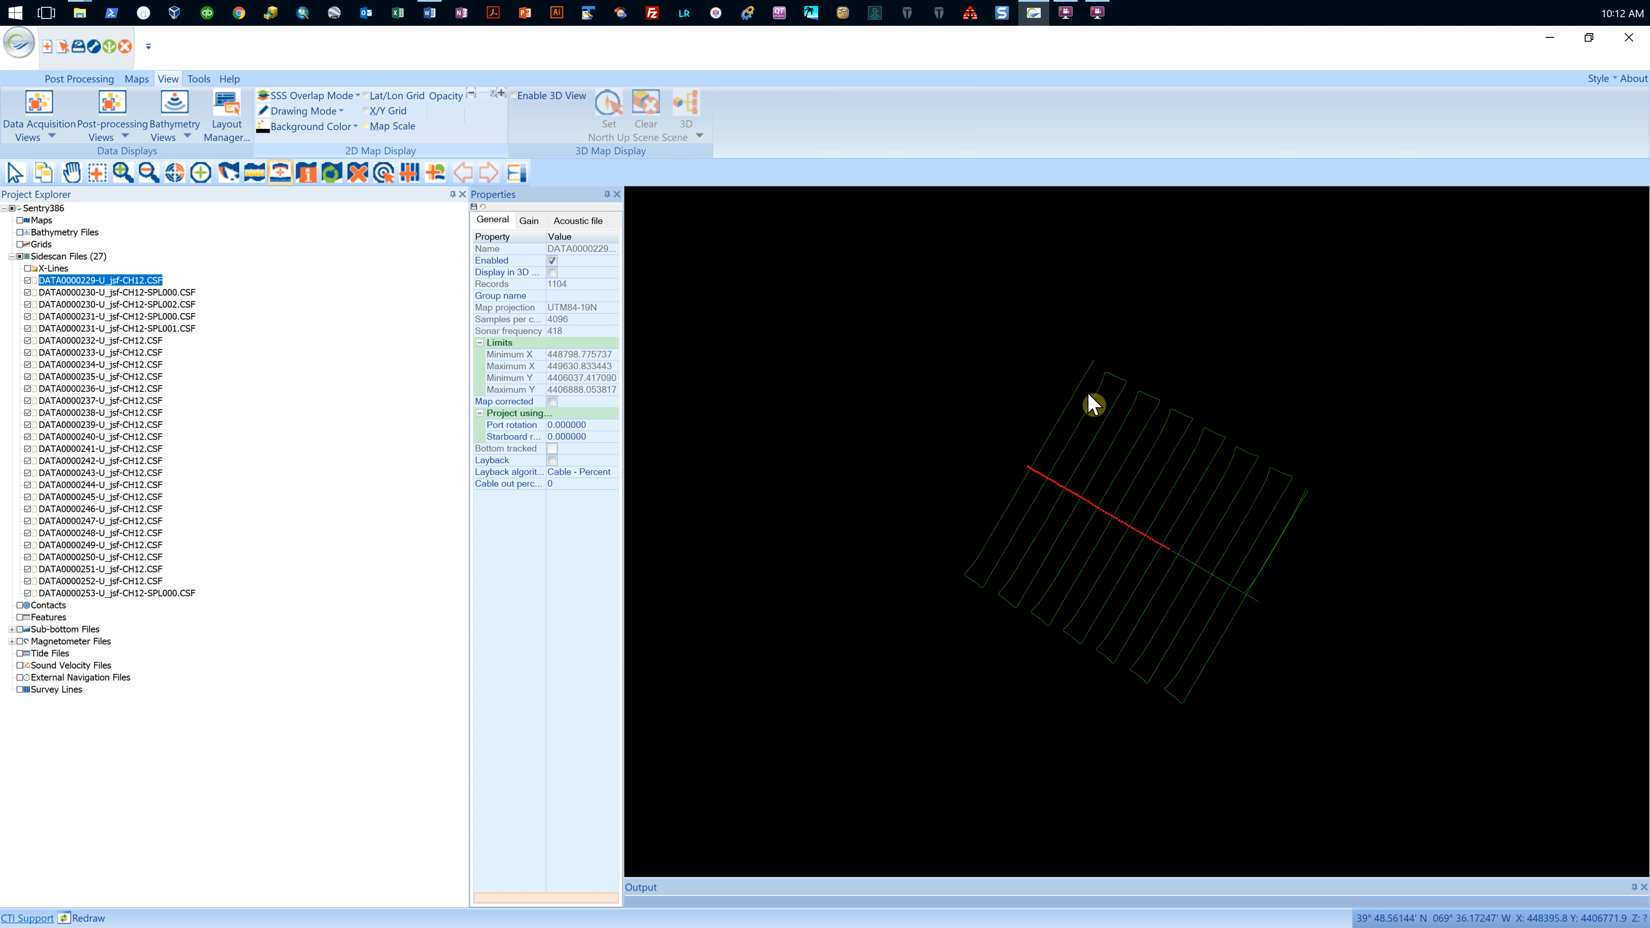
shift+click(185, 292)
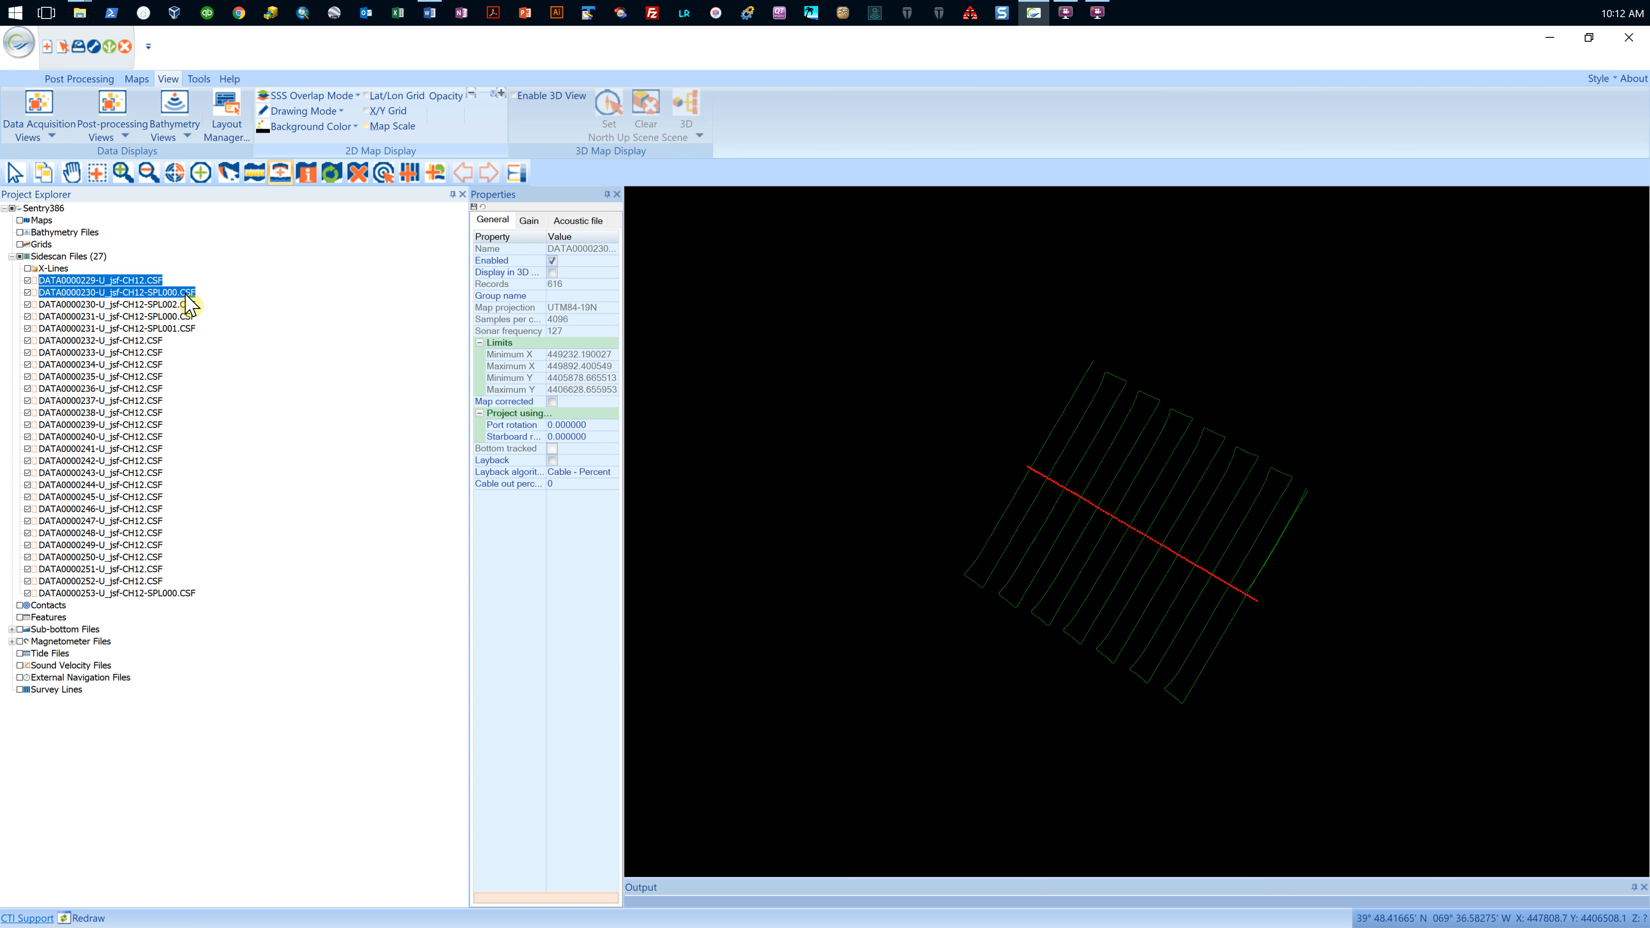
key(shift+Down)
key(shift+Down)
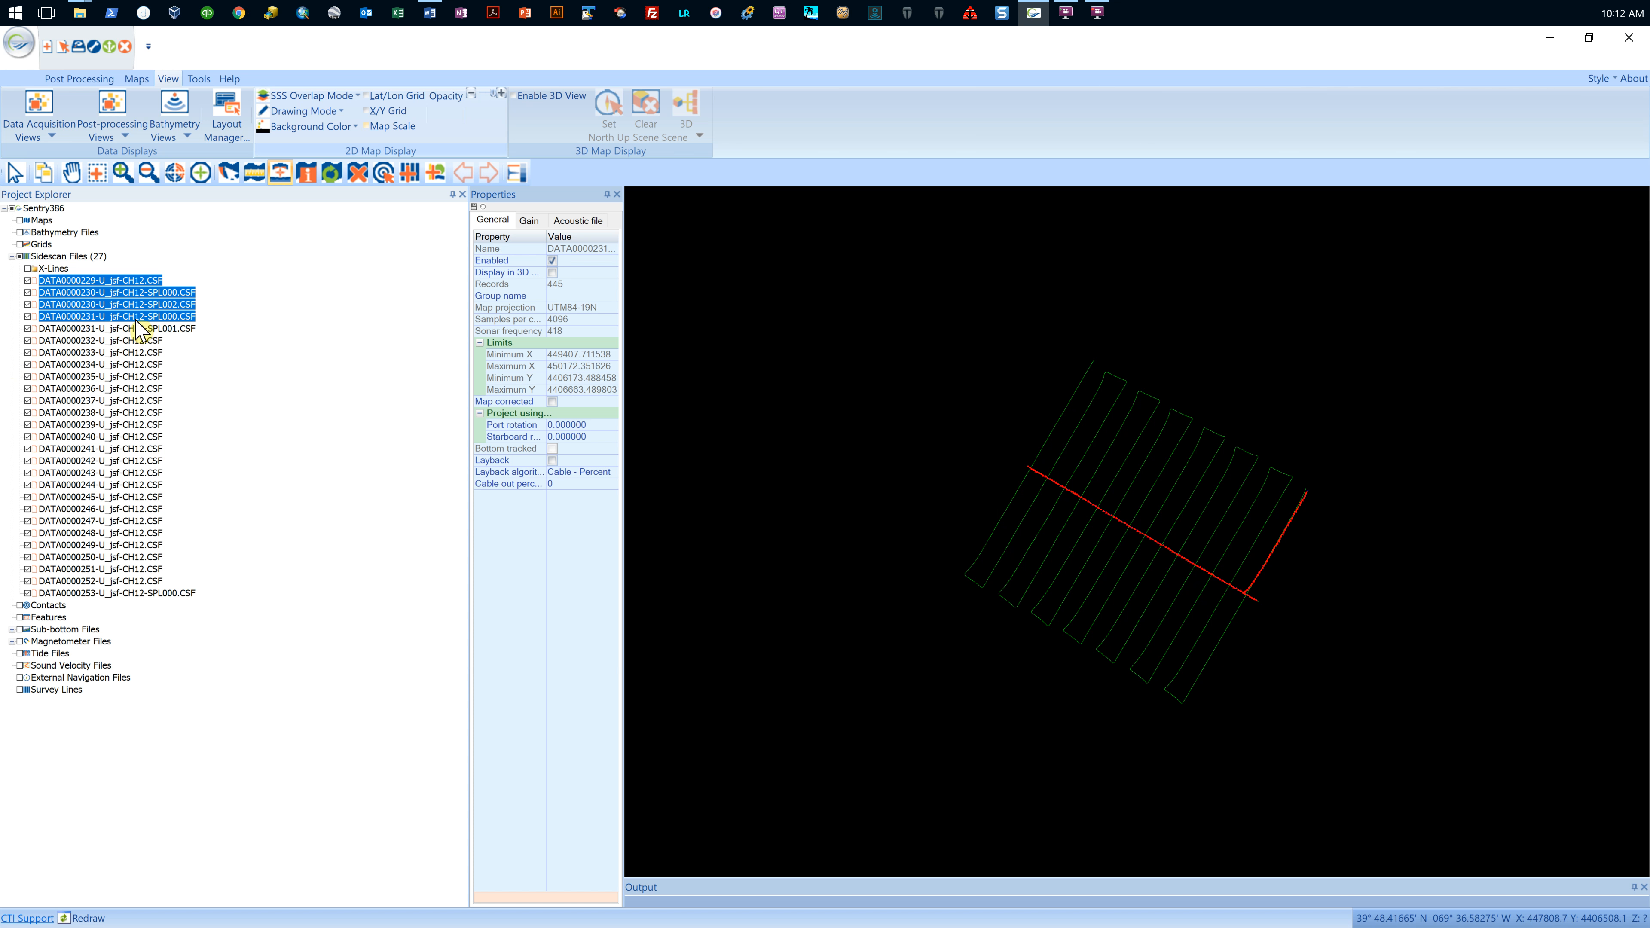
drag(106, 281, 58, 270)
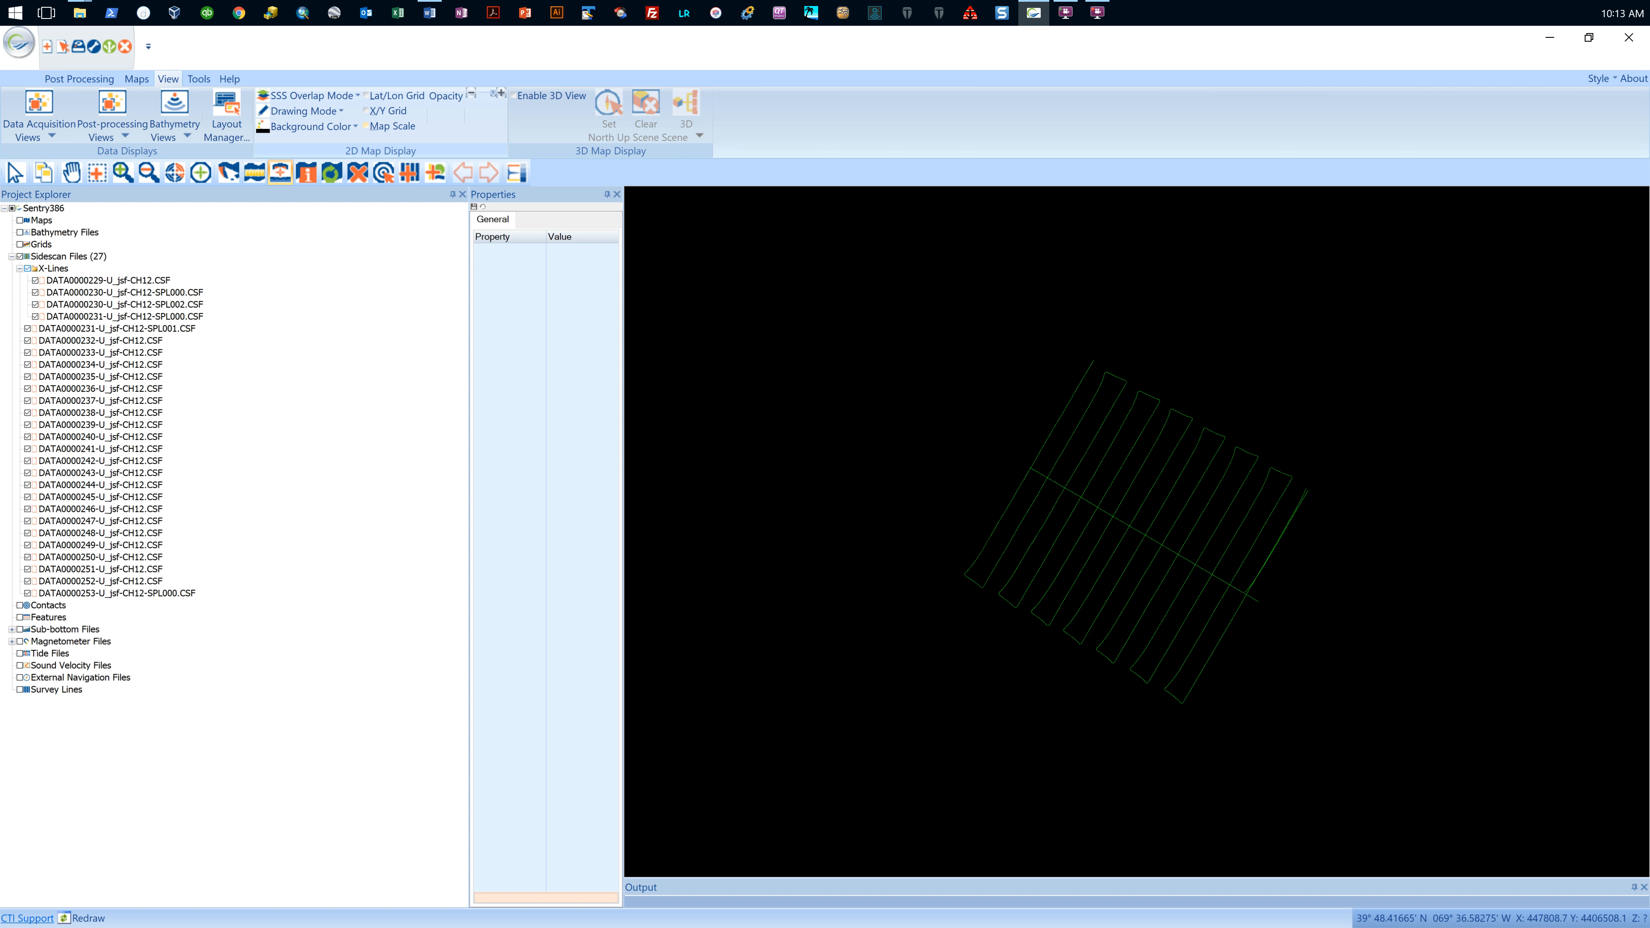
click(27, 269)
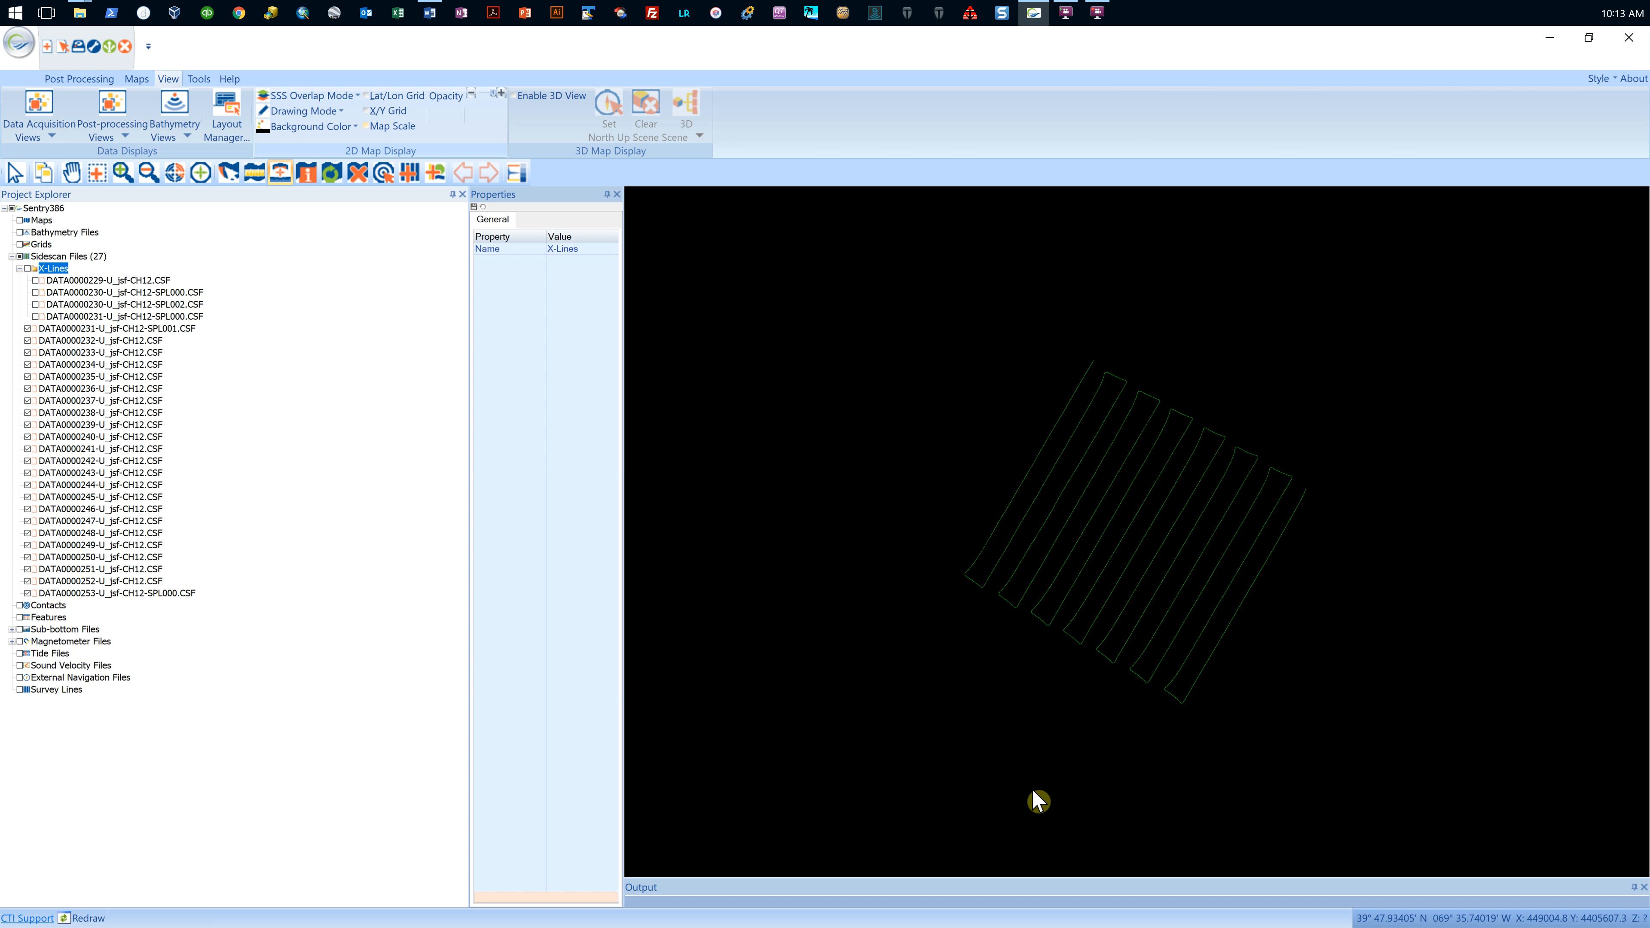
- Aggregate the remaining sidescan files, DATA0000231-U_jsf-CH12-SPL001 through DATA0000253-U_jsf-CH12-SPL000, into one file
click(159, 329)
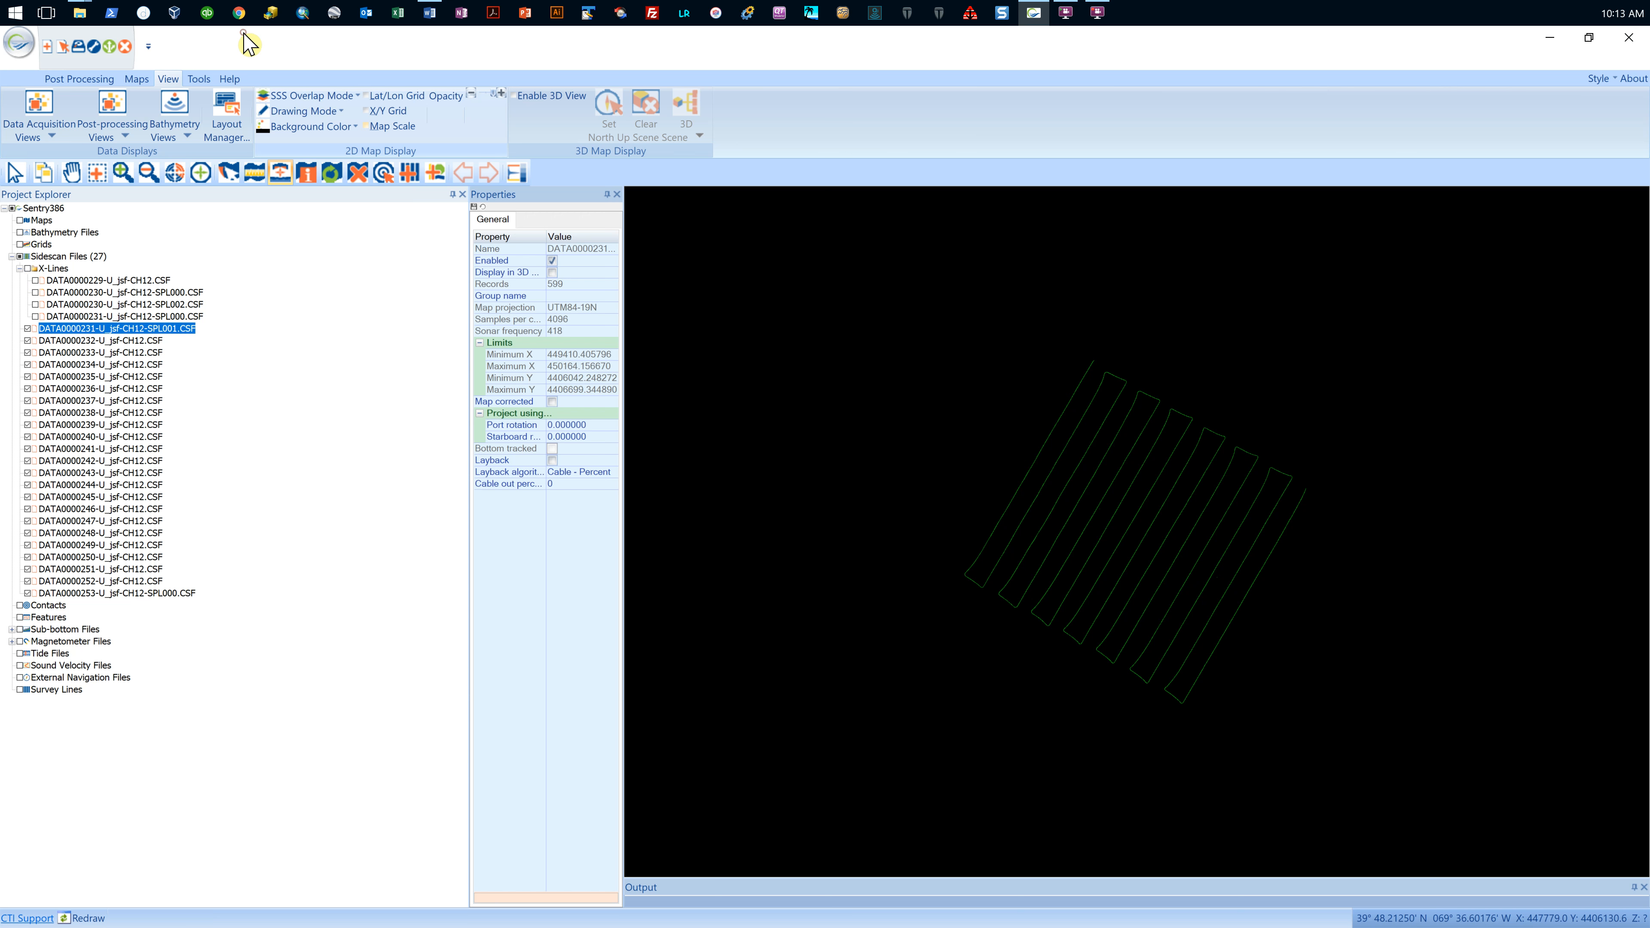
shift+click(167, 593)
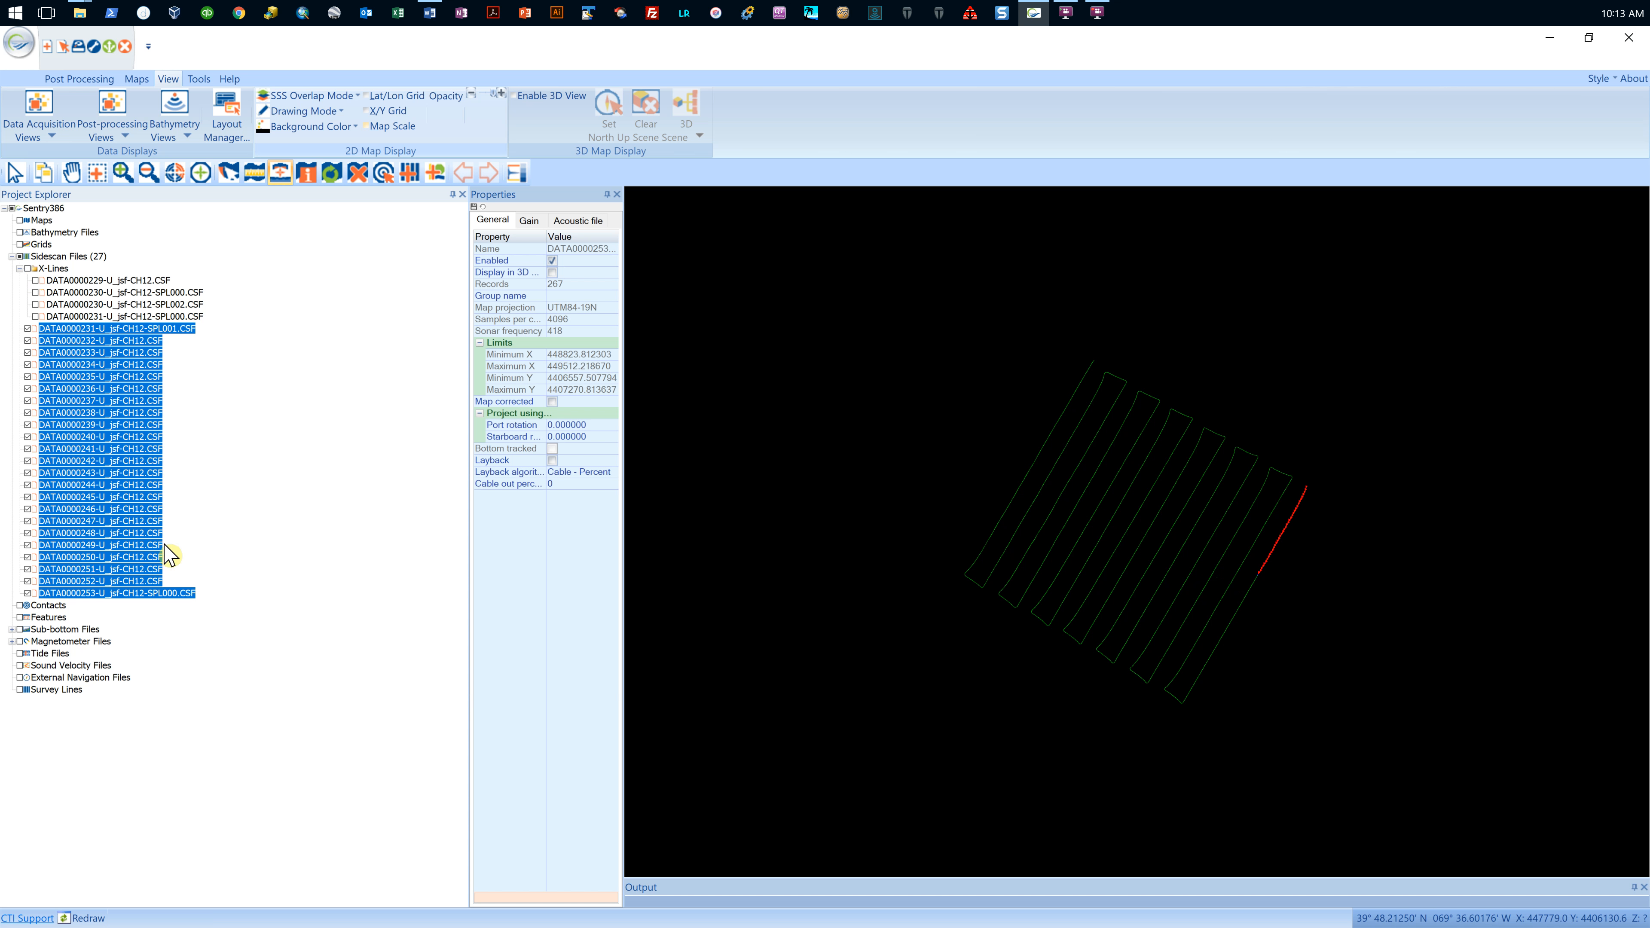
right_click(138, 390)
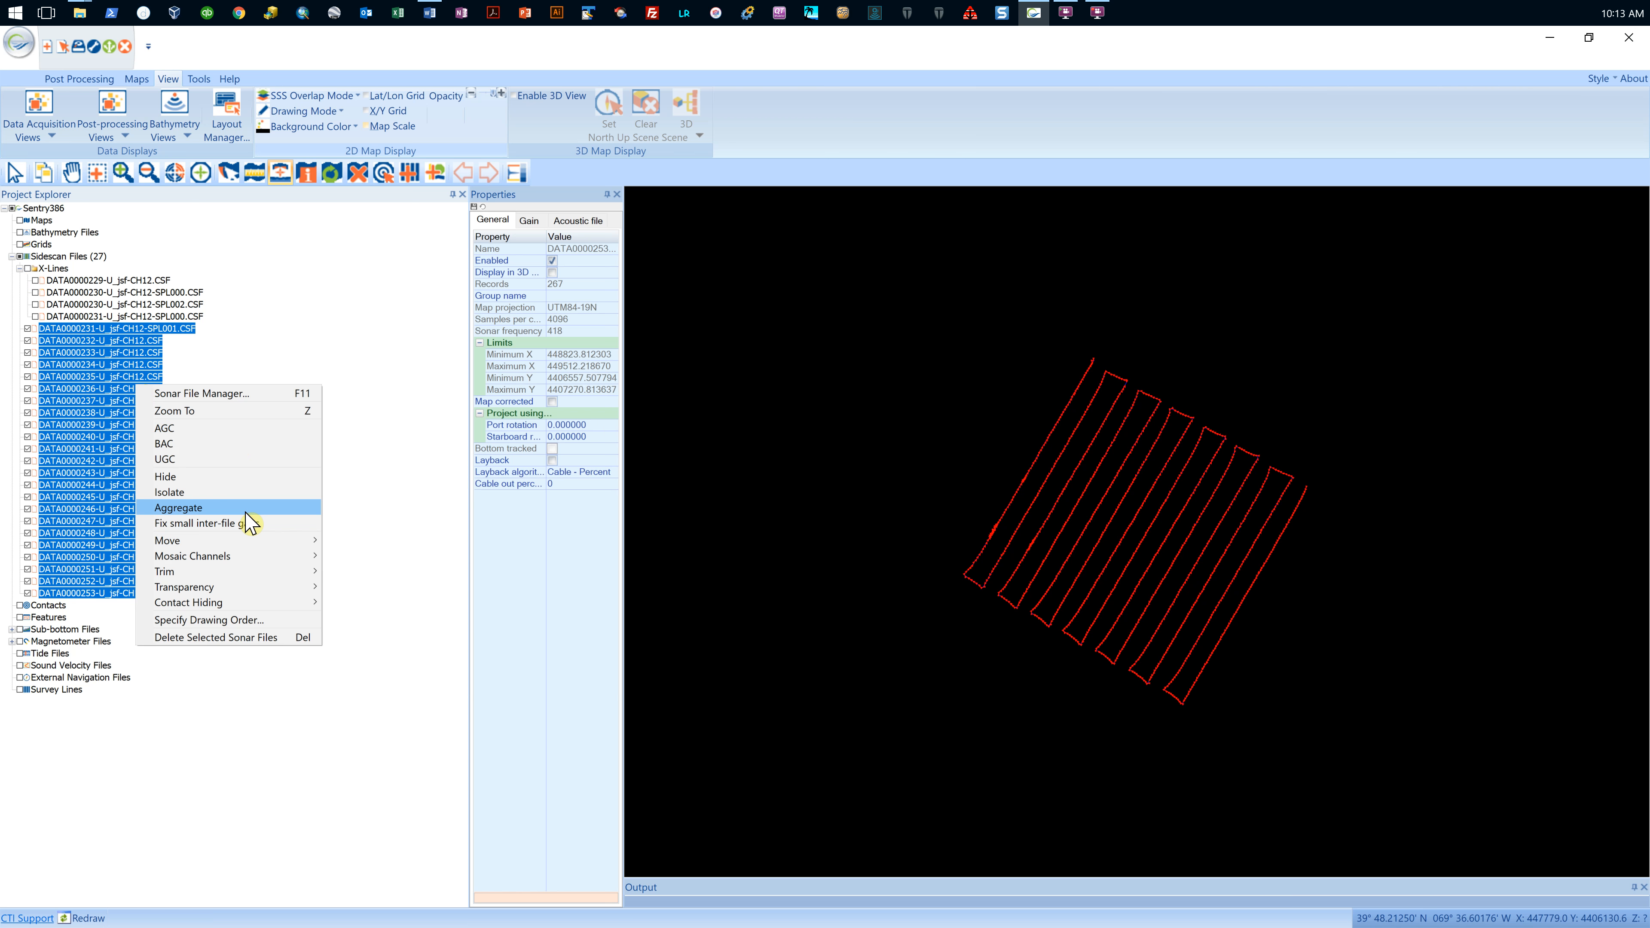
click(371, 314)
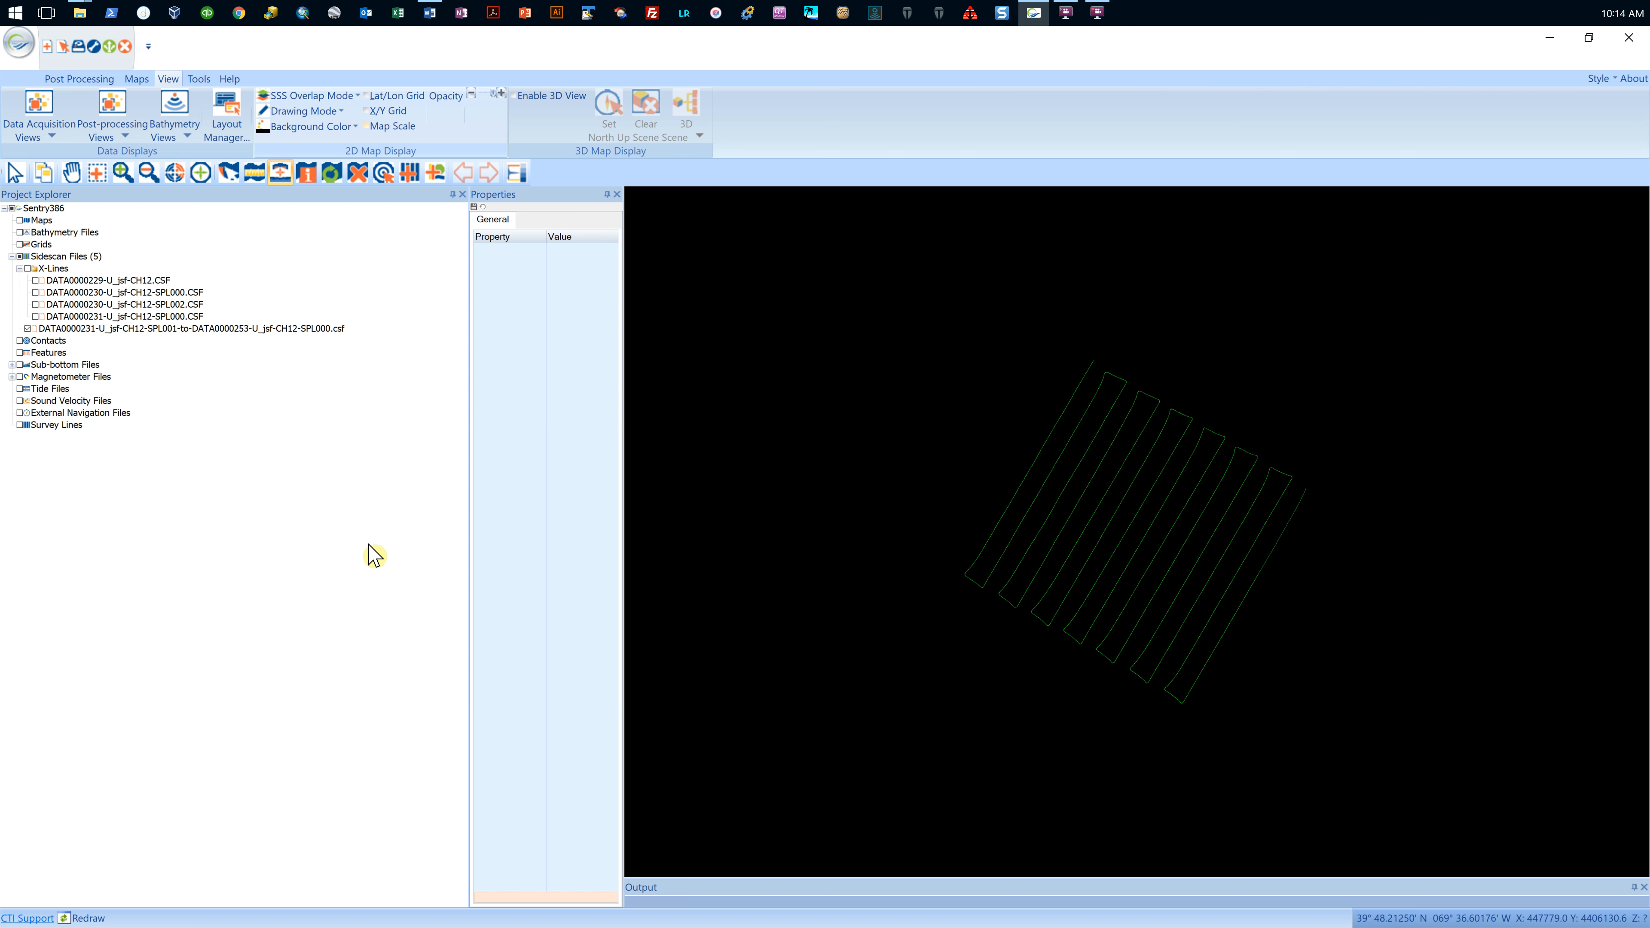
- Auto-split the aggregated file with turns clipped out, using average 9, maximum turn length 30 pings, angle 50 and stop turn angle 0.3
click(308, 328)
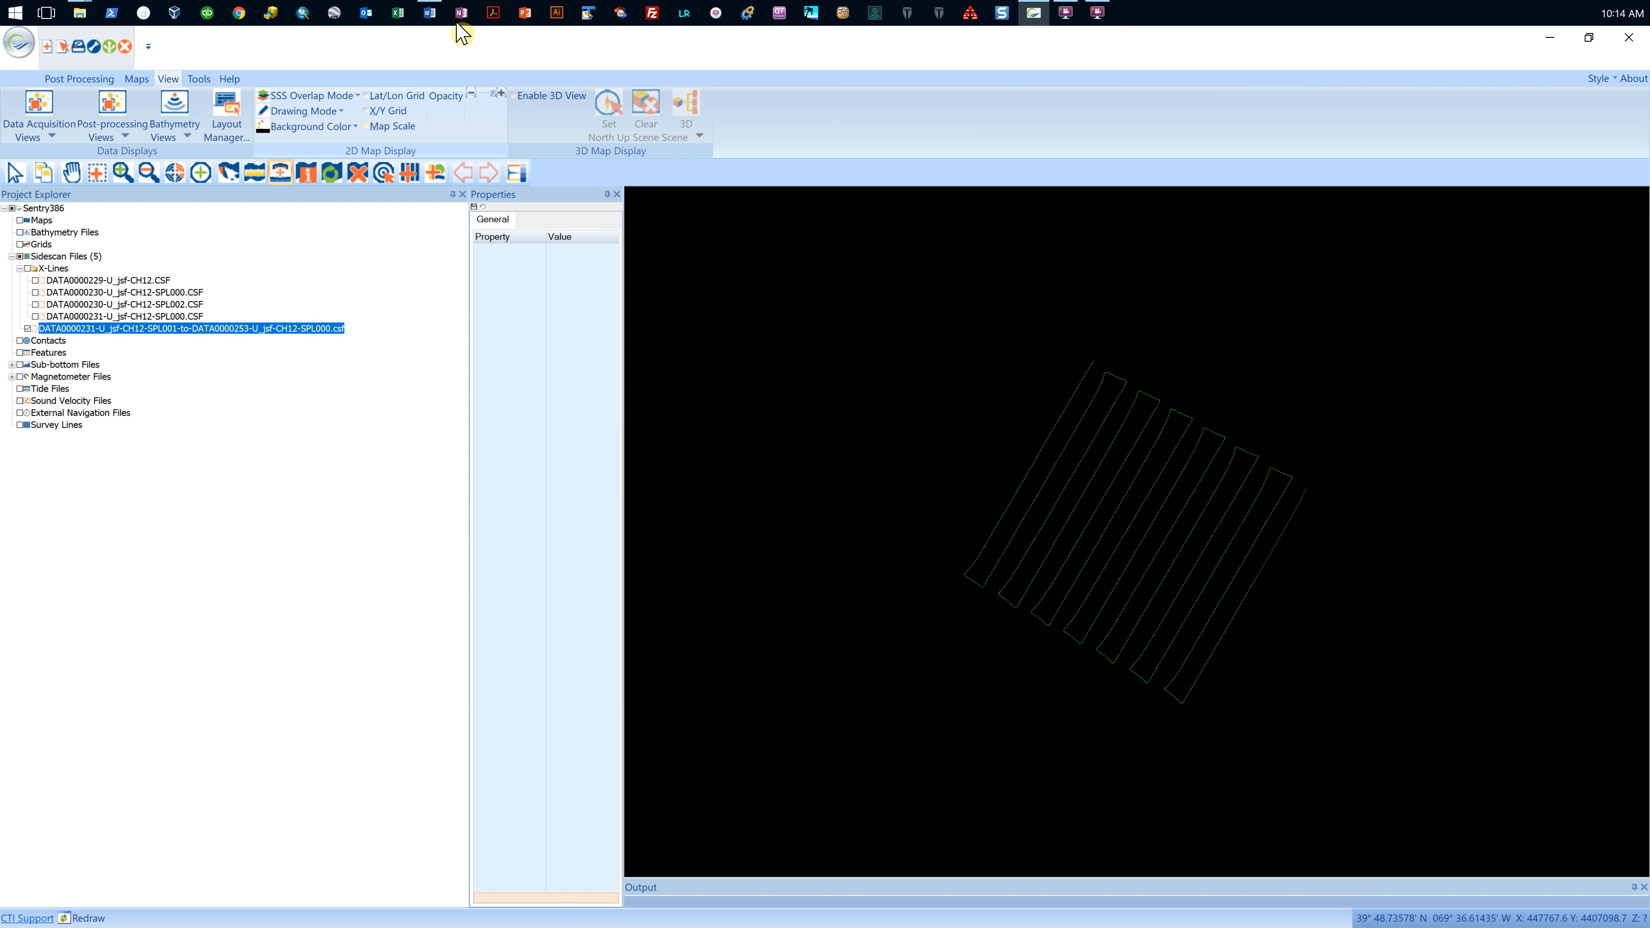
right_click(294, 328)
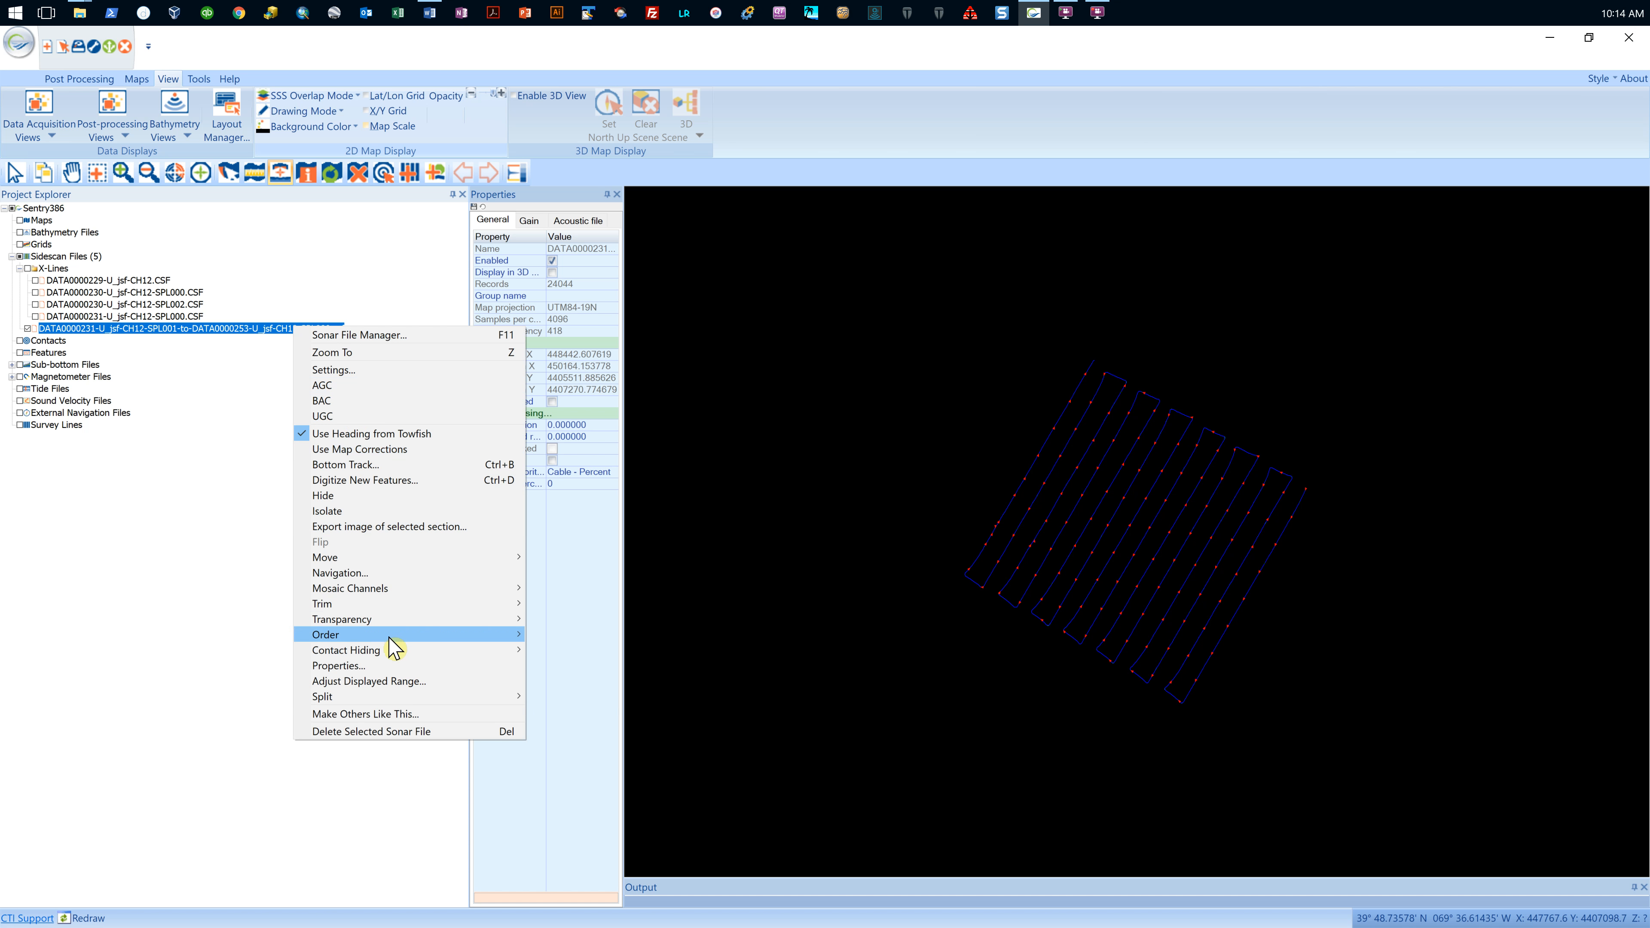
mouse_move(412, 699)
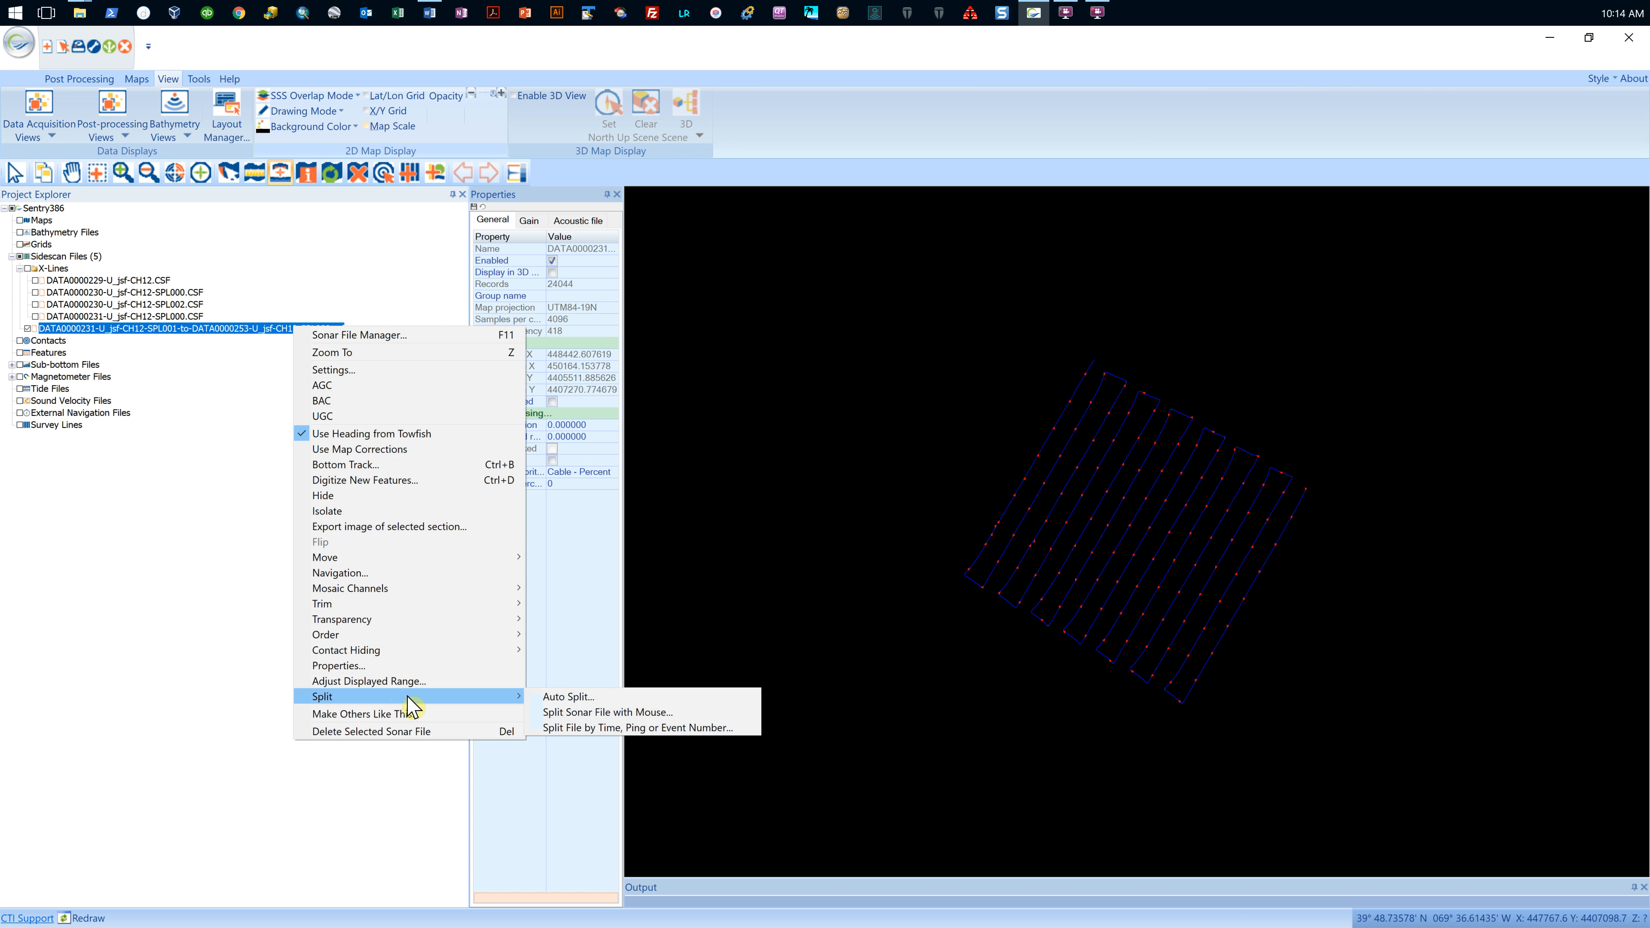
key(Return)
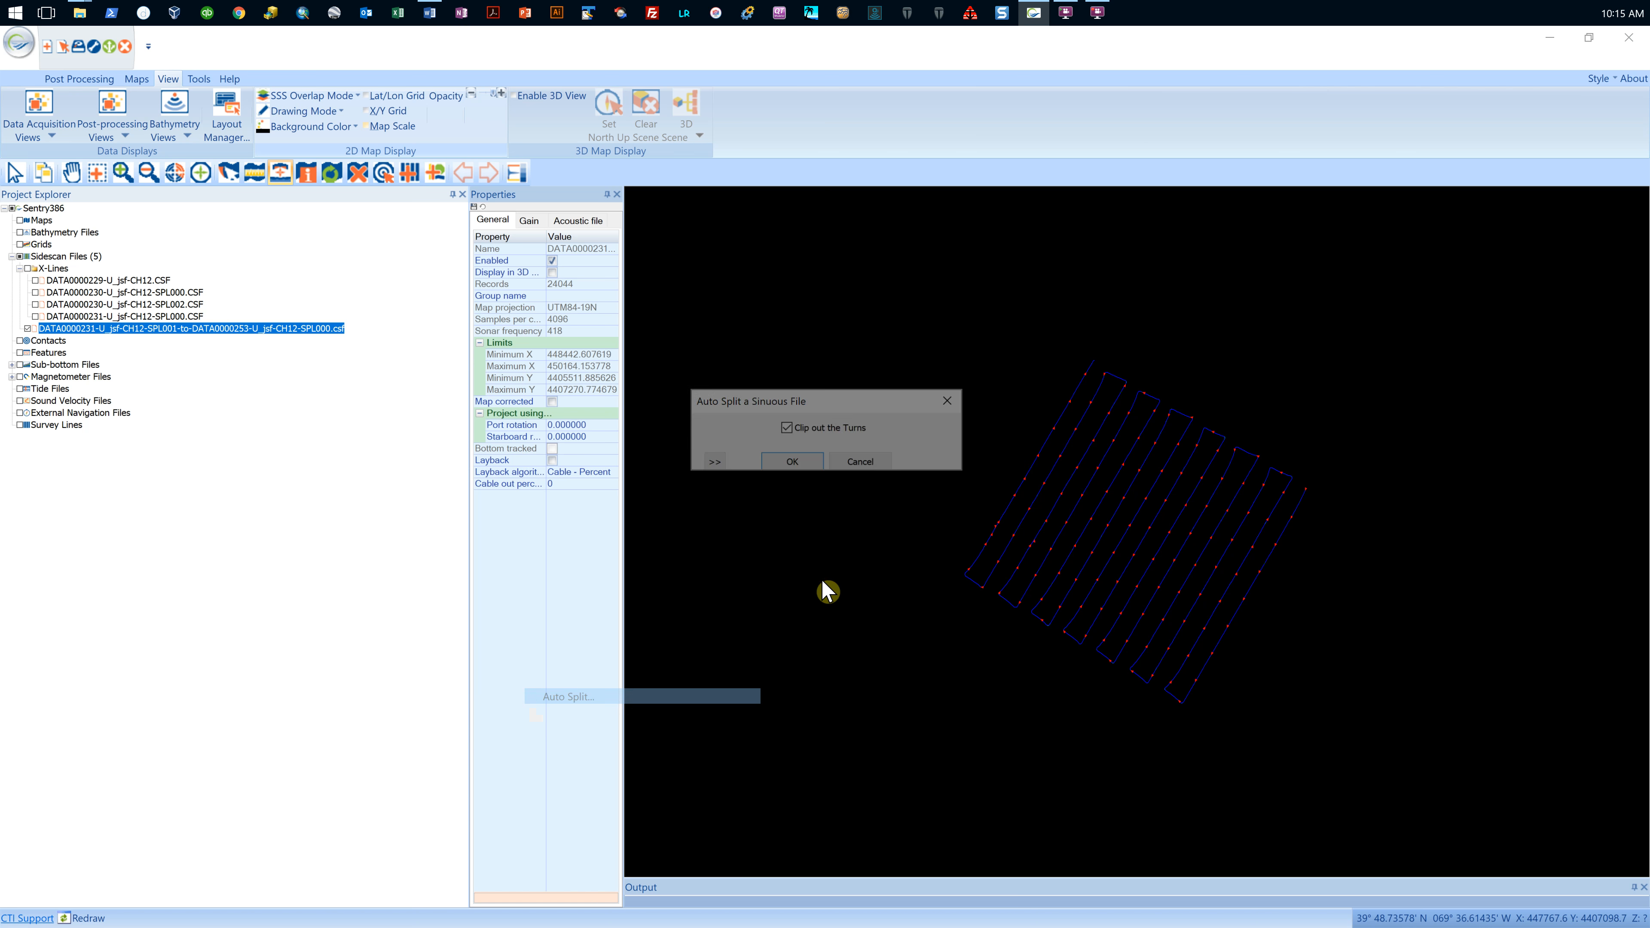
click(710, 462)
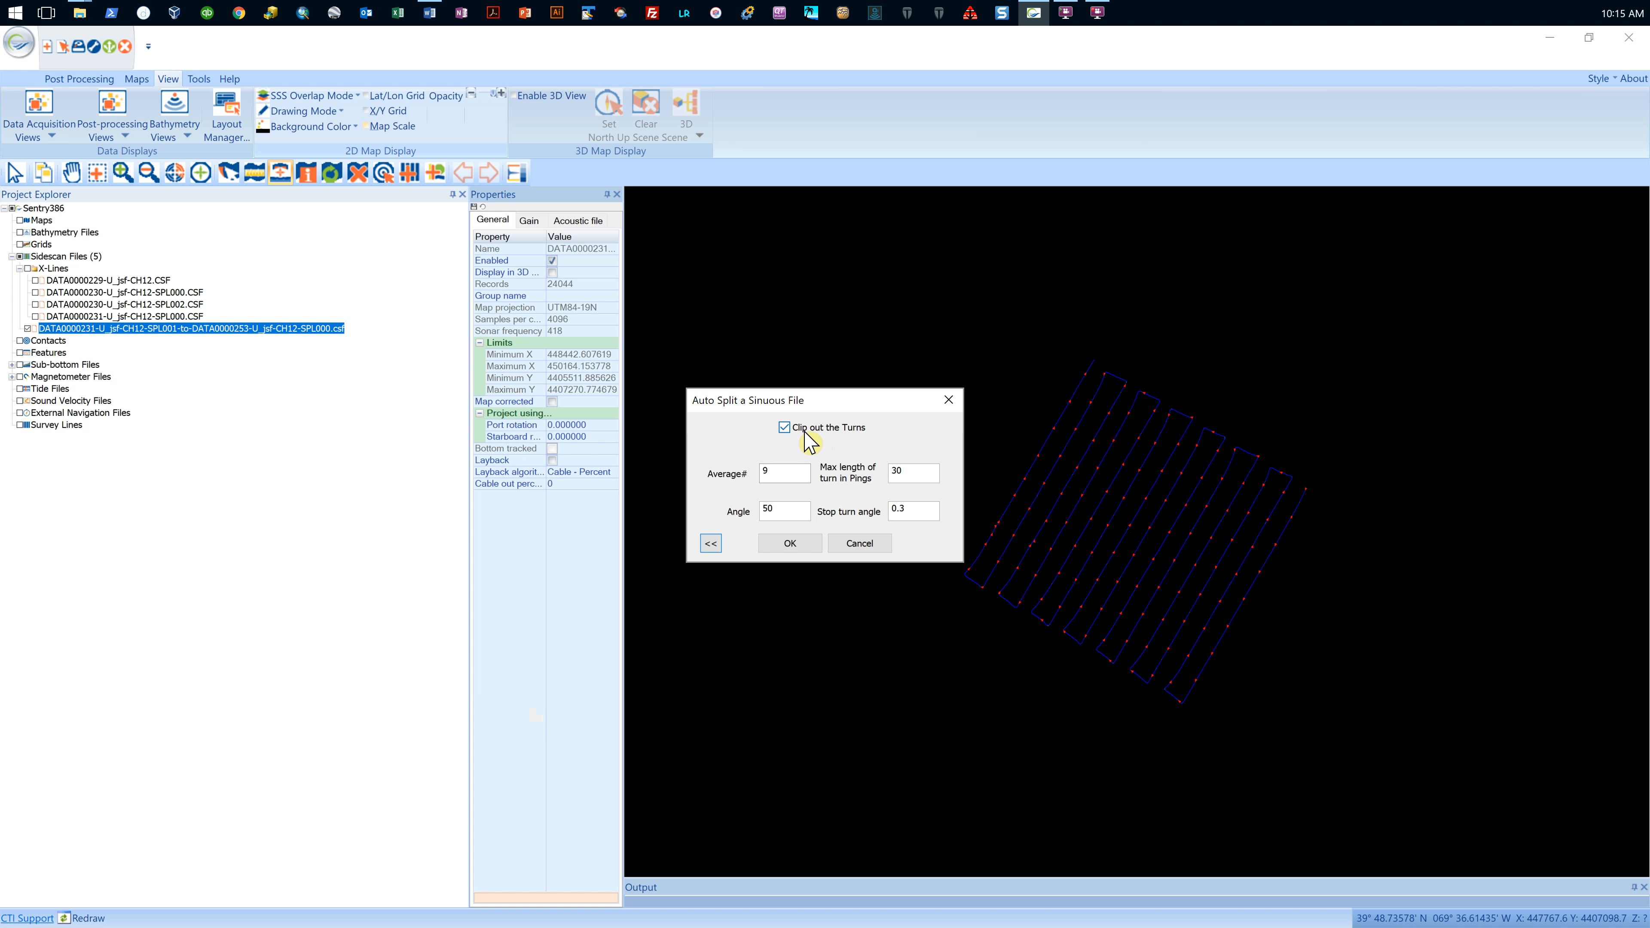
click(777, 475)
click(906, 473)
click(792, 508)
click(920, 514)
click(790, 543)
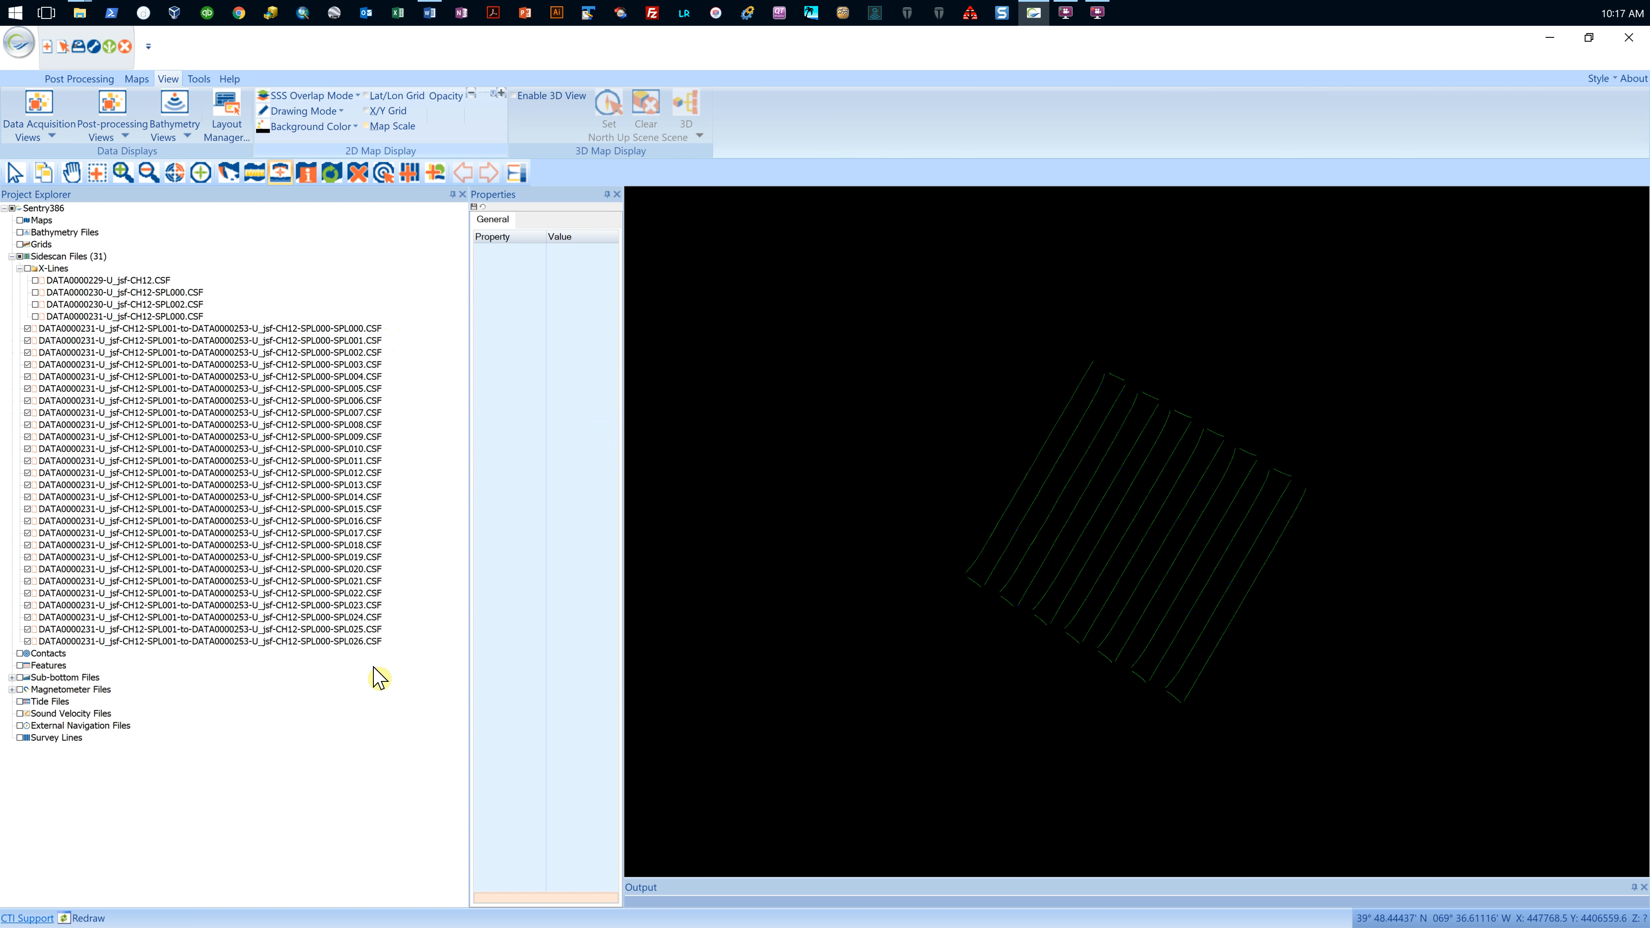
- Check on the map which of the first split files are survey lines and which are turns
click(355, 329)
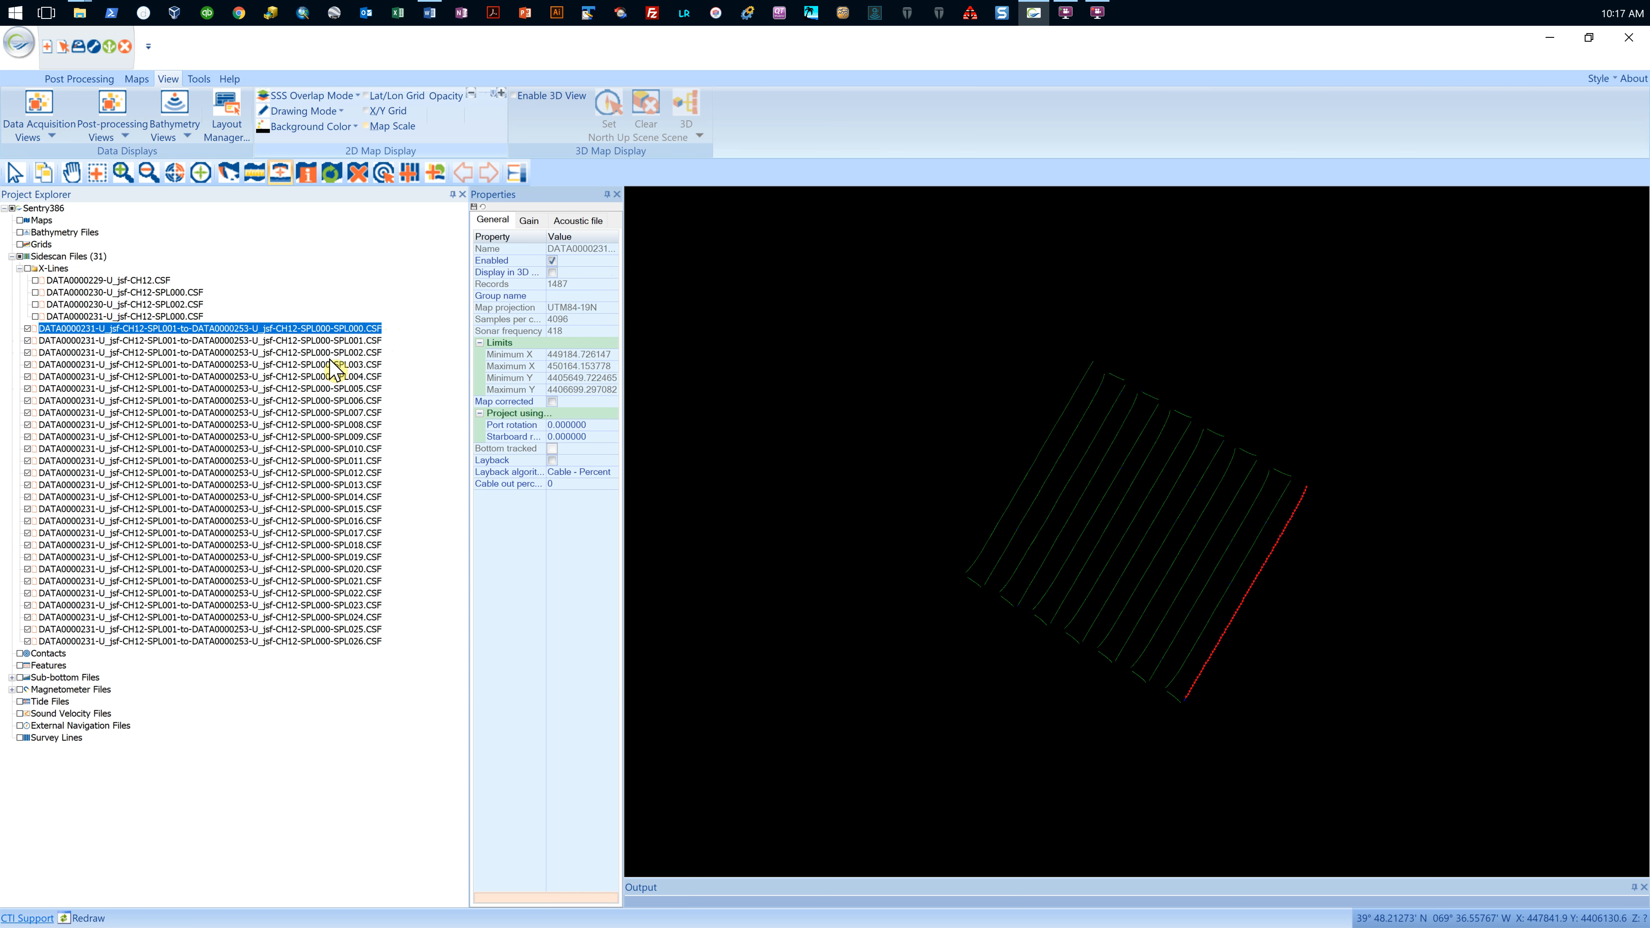
click(333, 341)
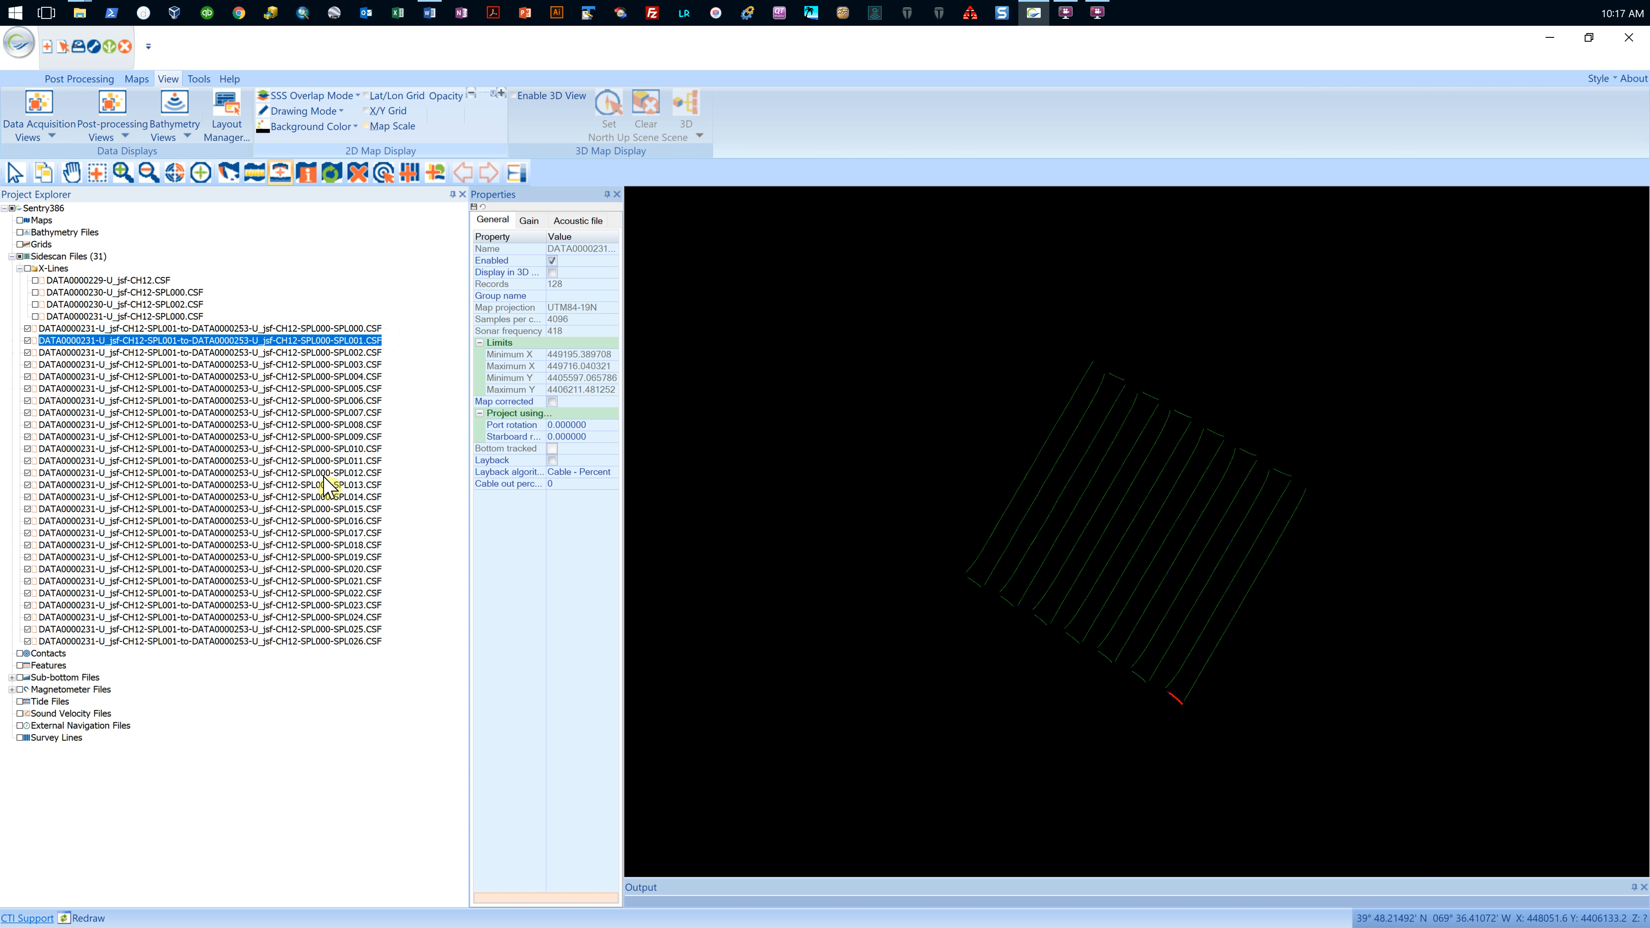
click(344, 353)
click(346, 376)
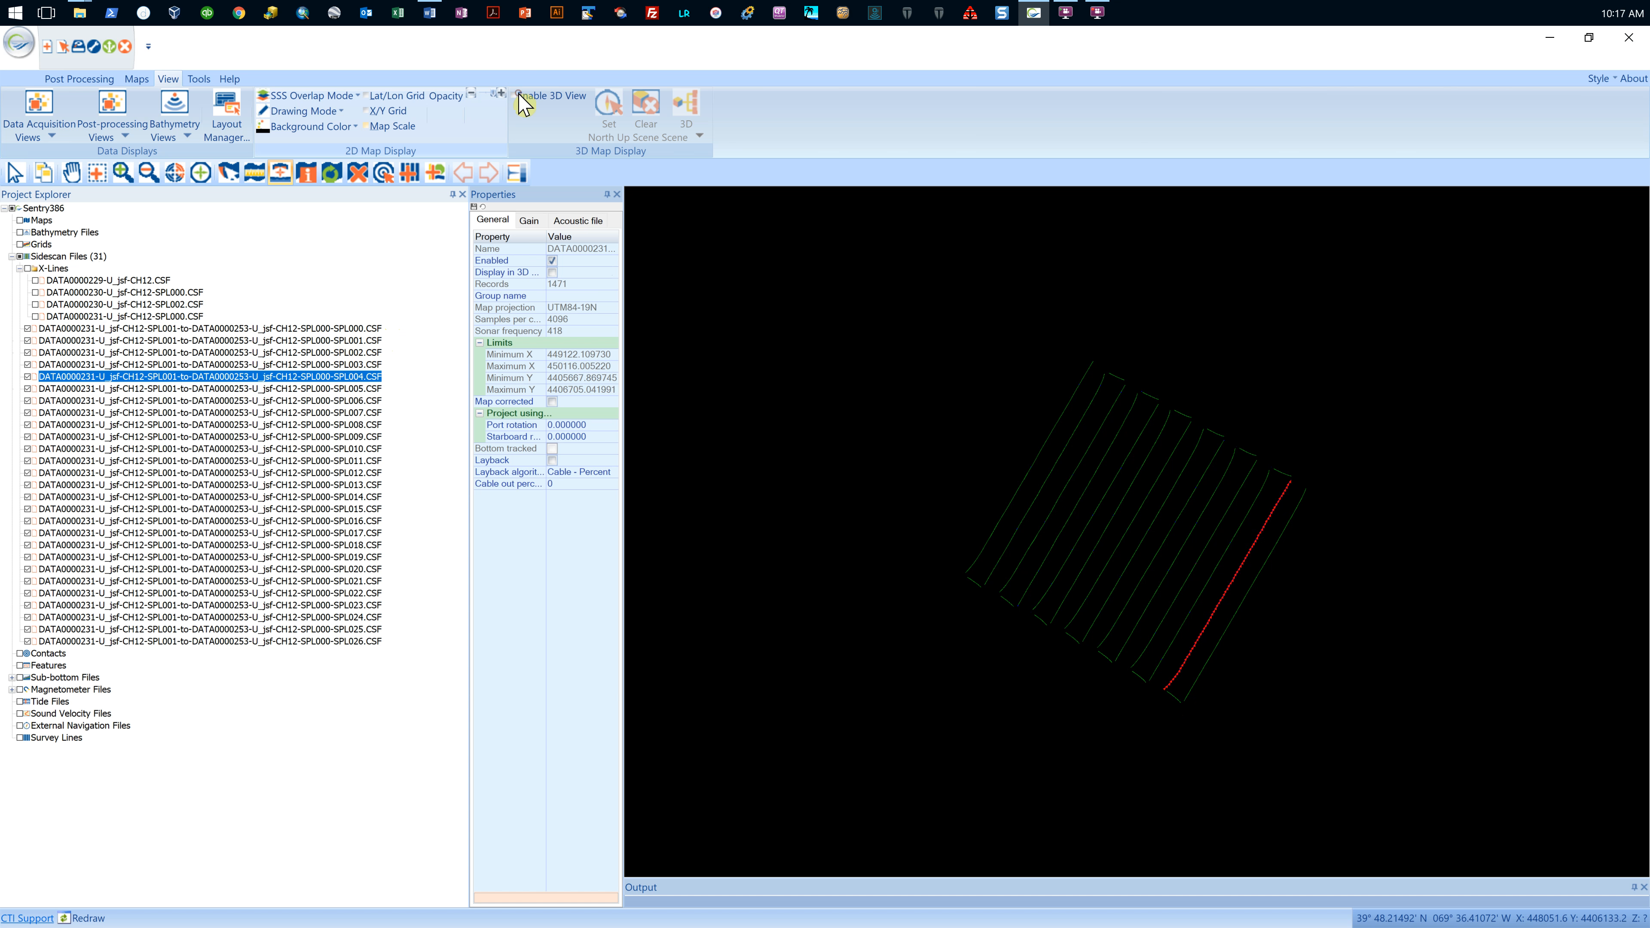
- Delete all the turn segments, the odd-numbered split files from SPL001 through SPL025
key(Up)
key(Up)
key(Up)
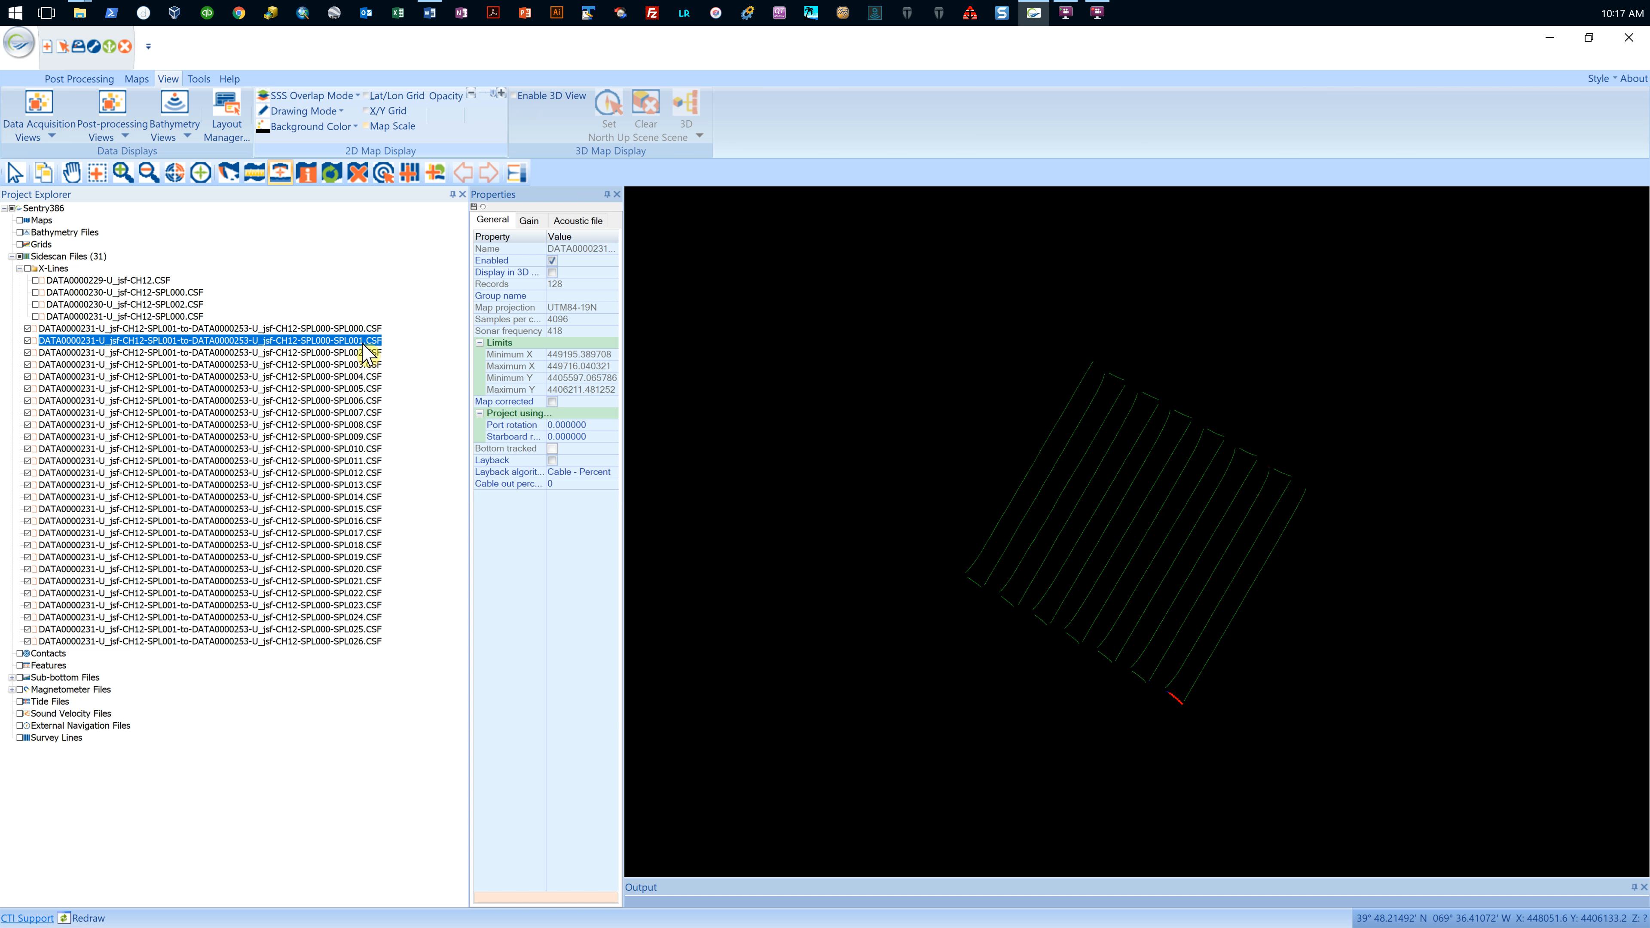
ctrl+click(356, 366)
ctrl+click(357, 388)
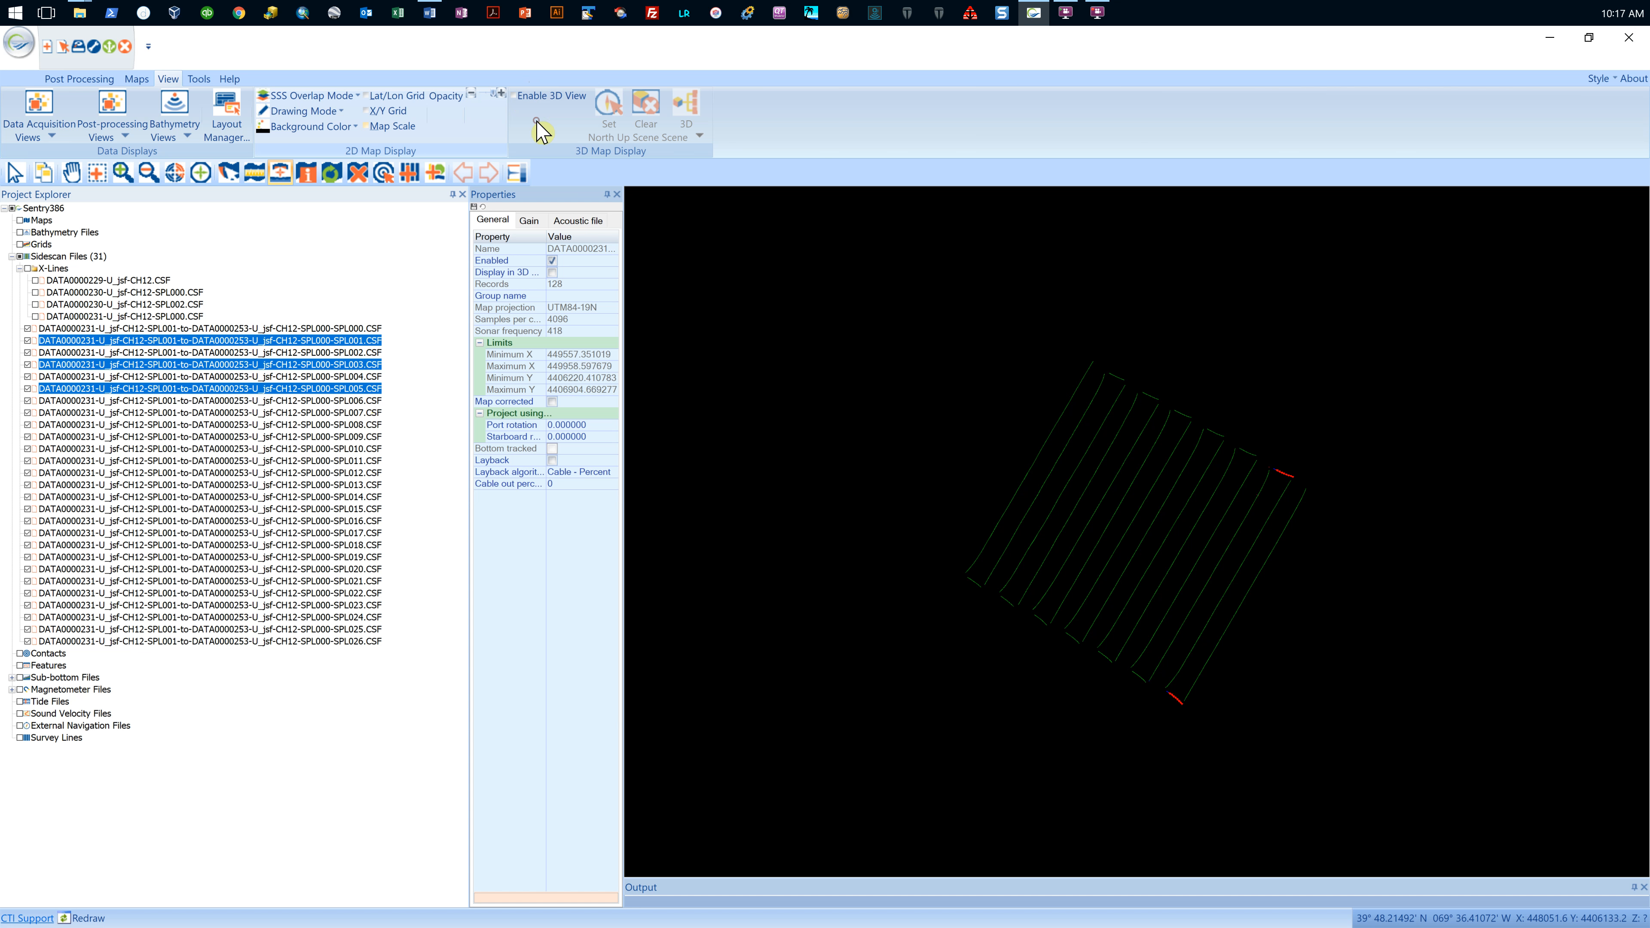
ctrl+click(362, 403)
ctrl+click(361, 401)
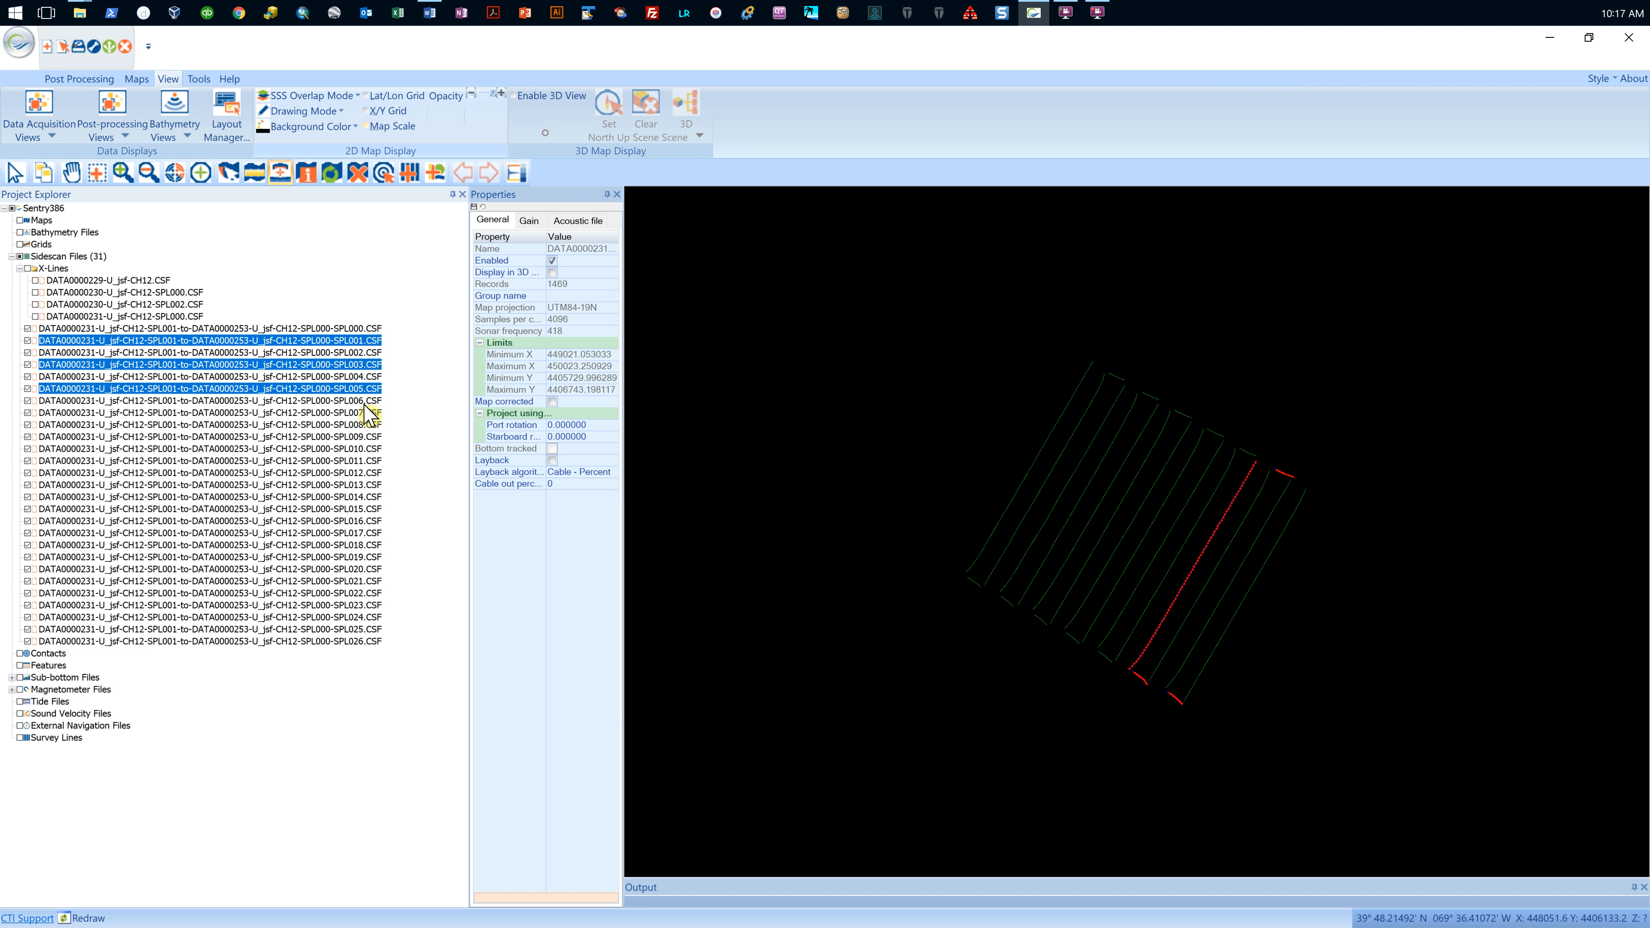
ctrl+click(361, 413)
ctrl+click(361, 437)
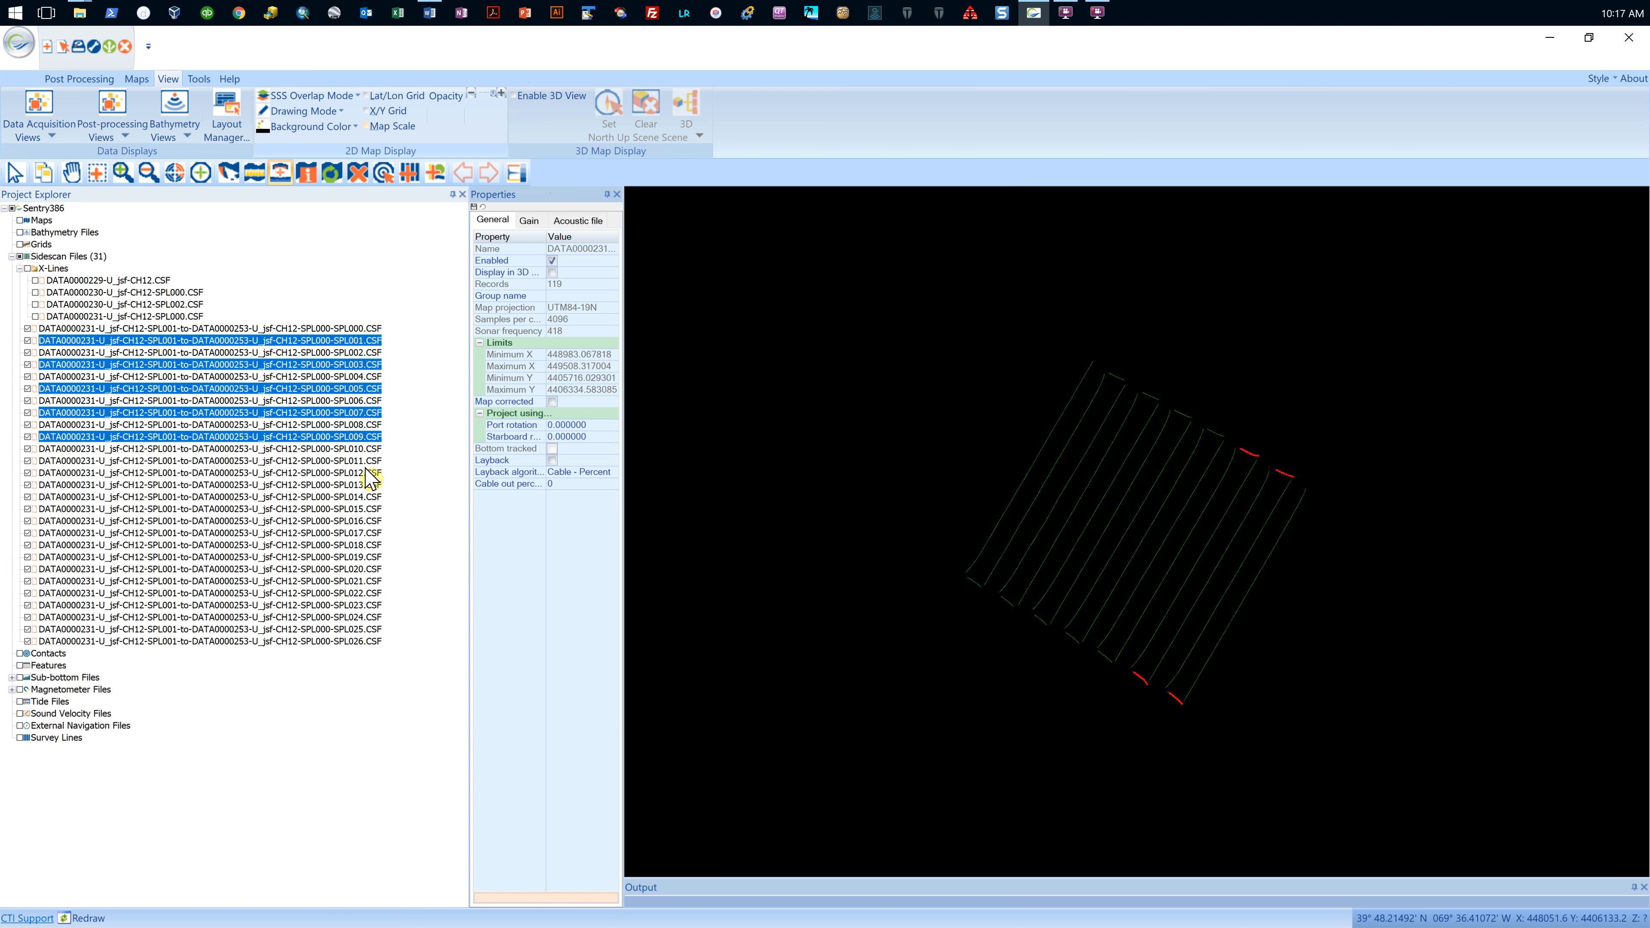
ctrl+click(362, 461)
ctrl+click(369, 484)
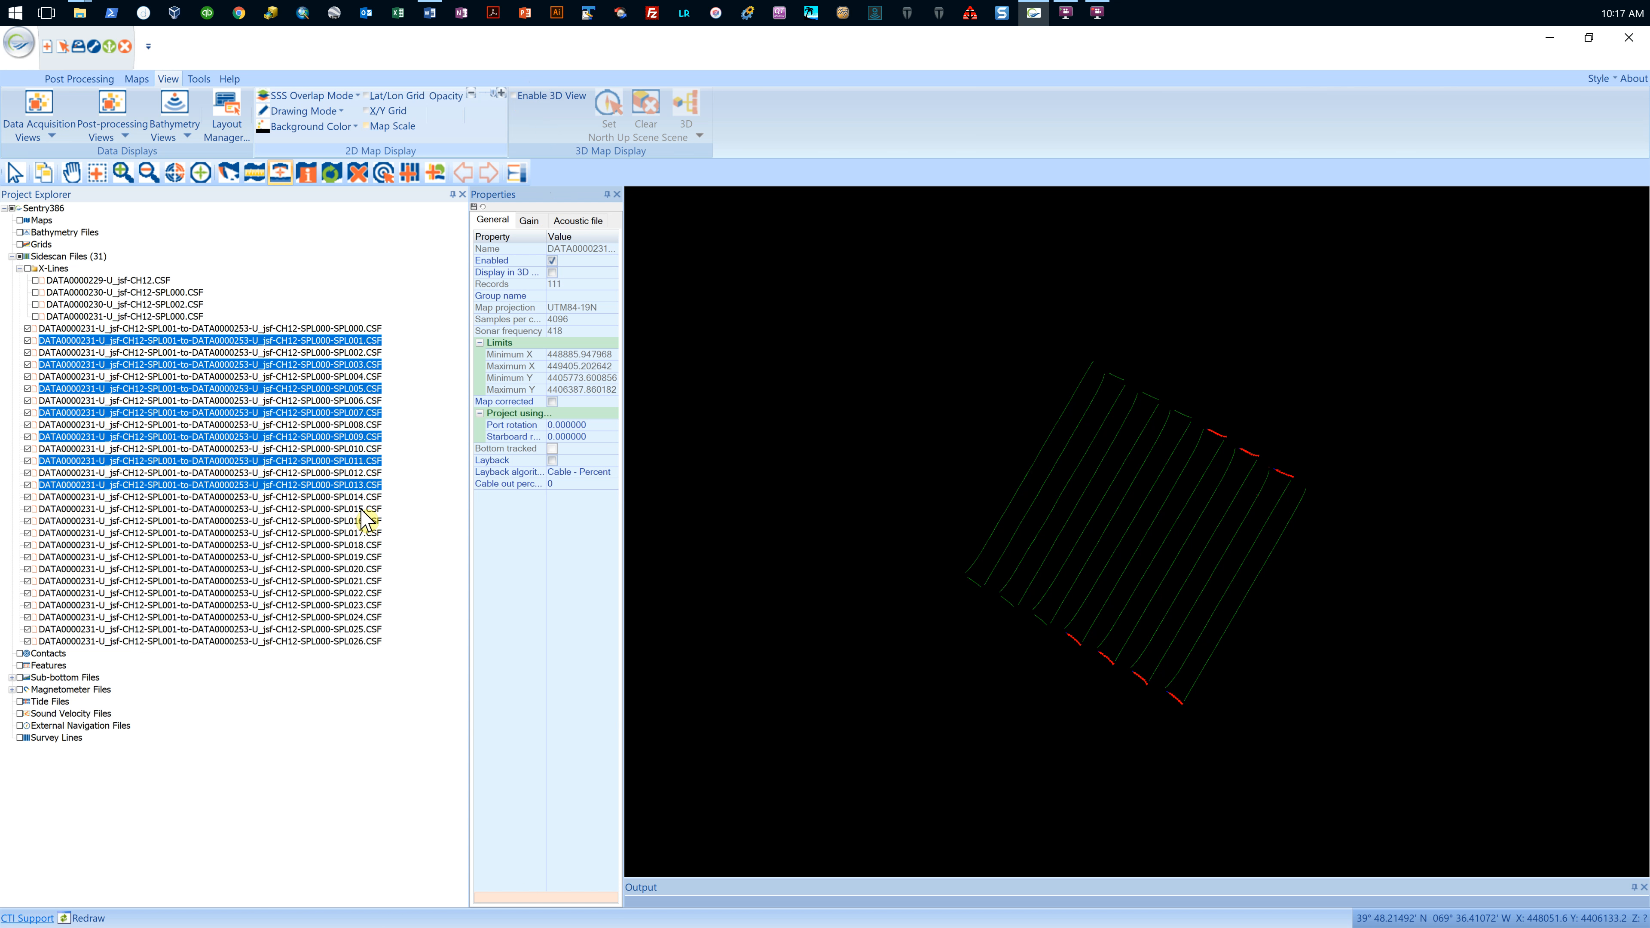
ctrl+click(367, 510)
ctrl+click(364, 533)
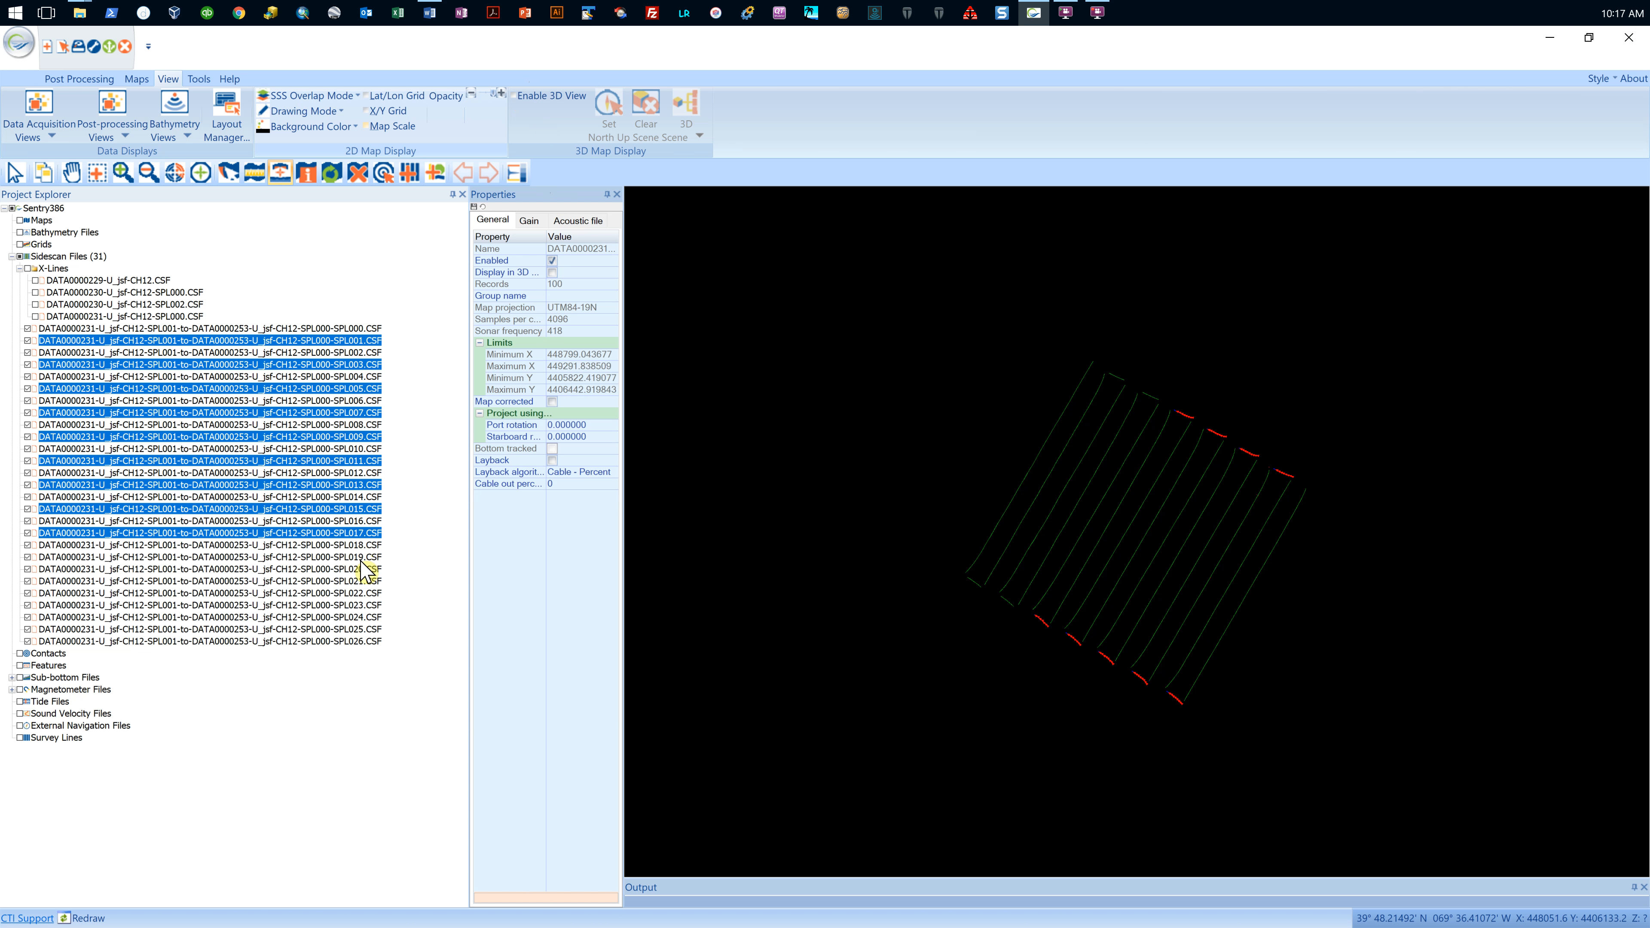
ctrl+click(361, 557)
ctrl+click(363, 581)
ctrl+click(363, 605)
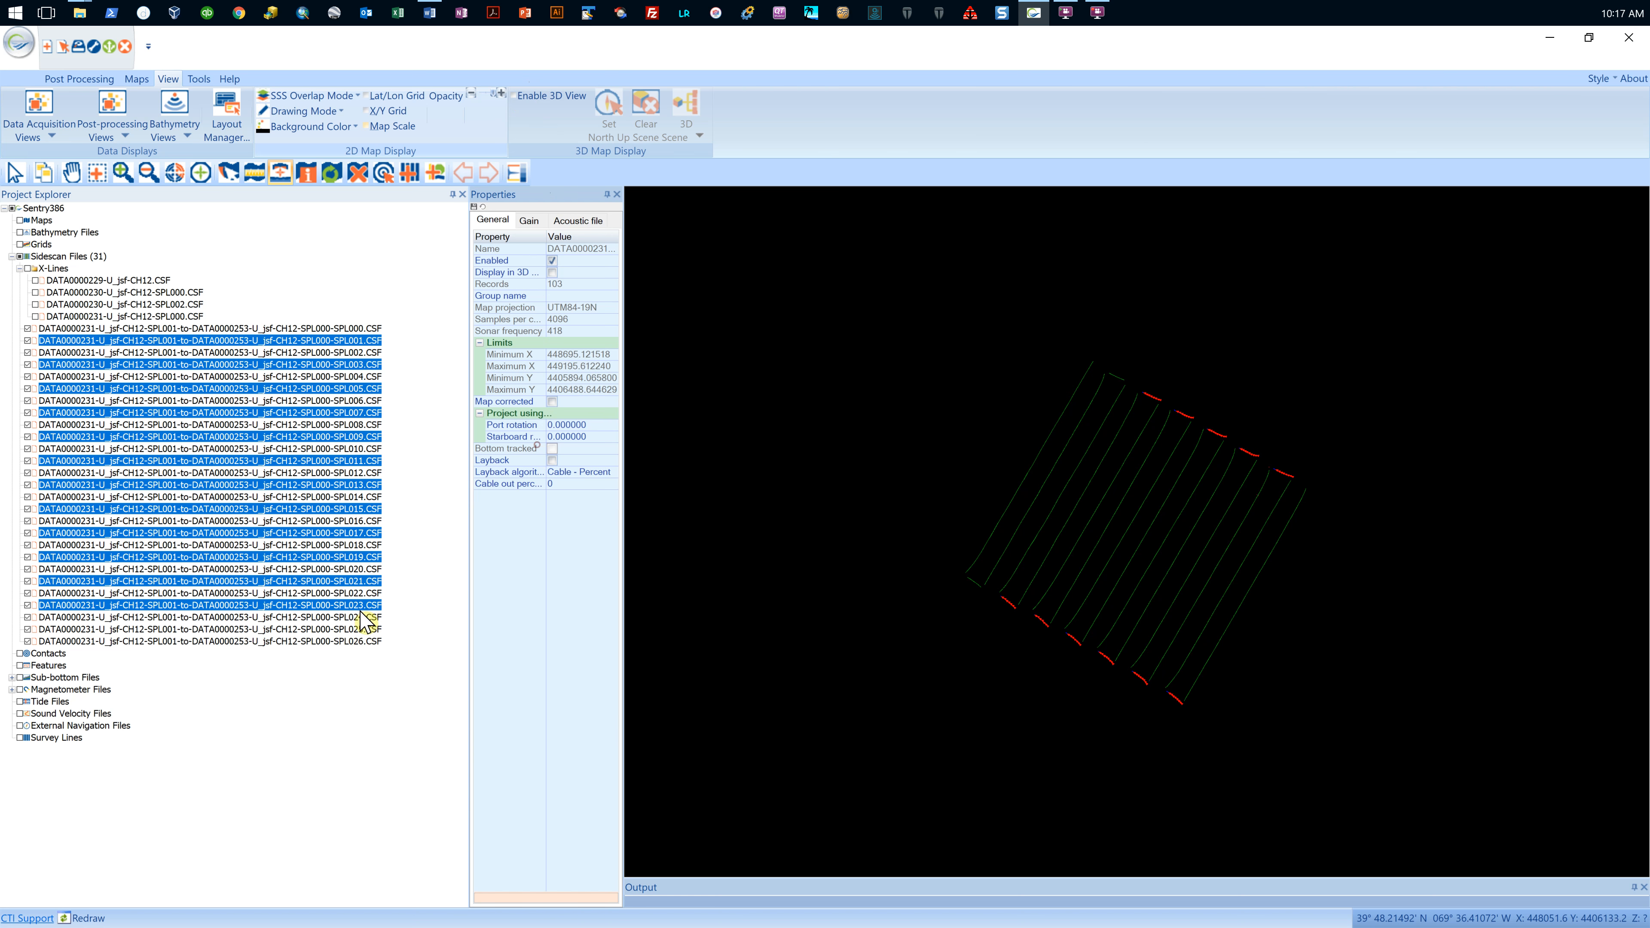
ctrl+click(365, 629)
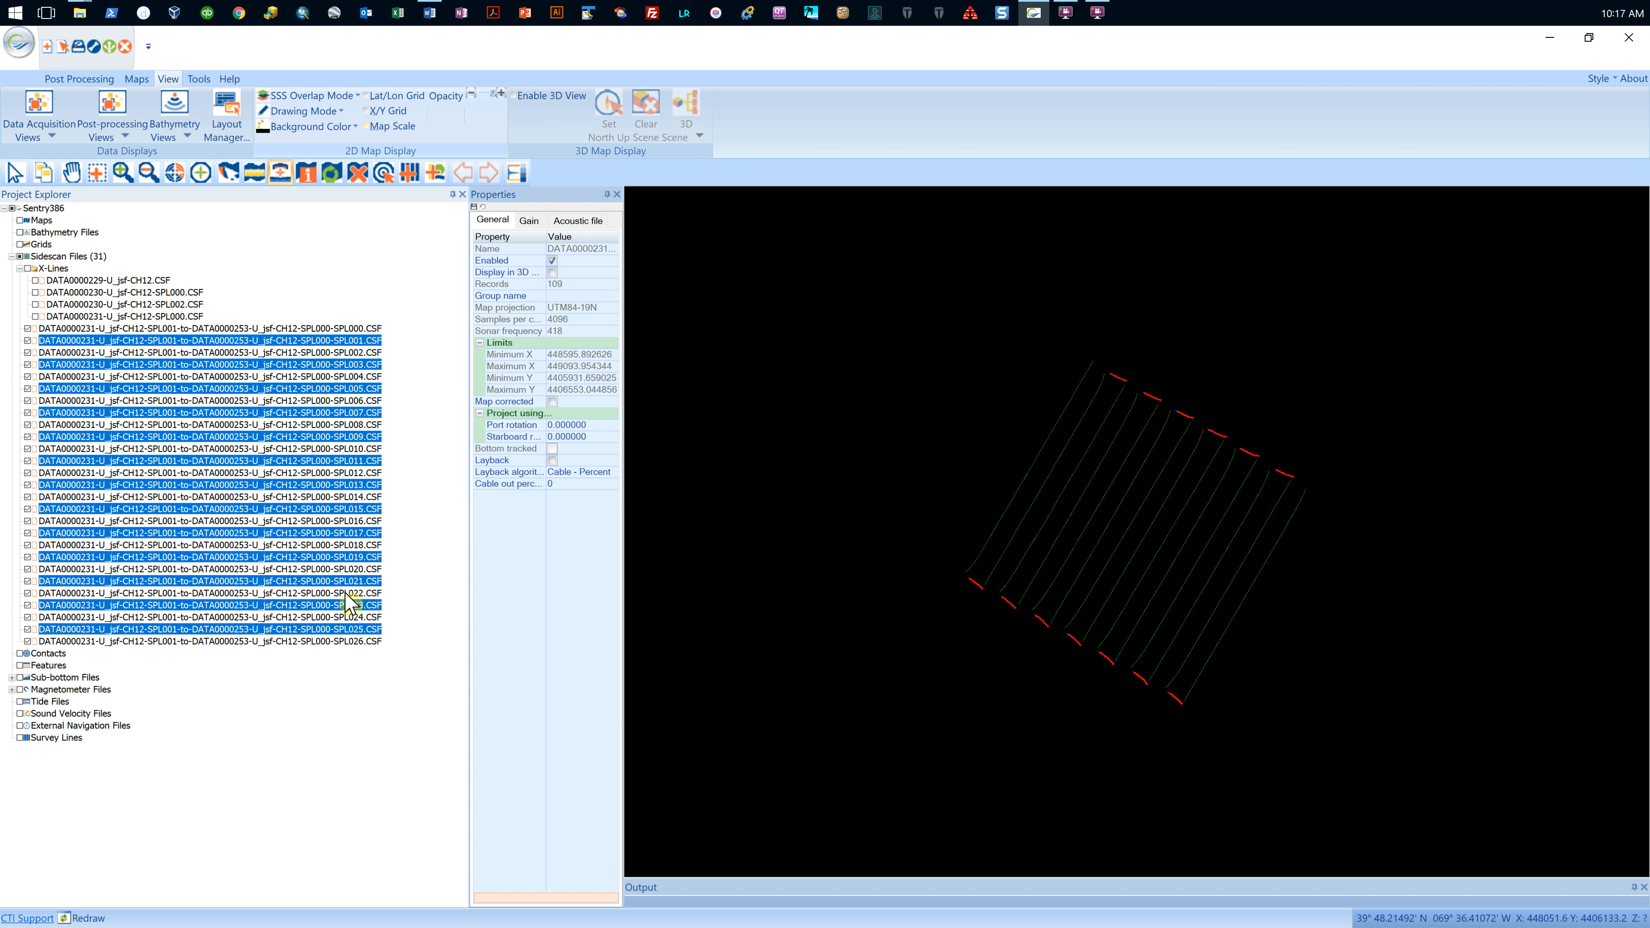
right_click(347, 461)
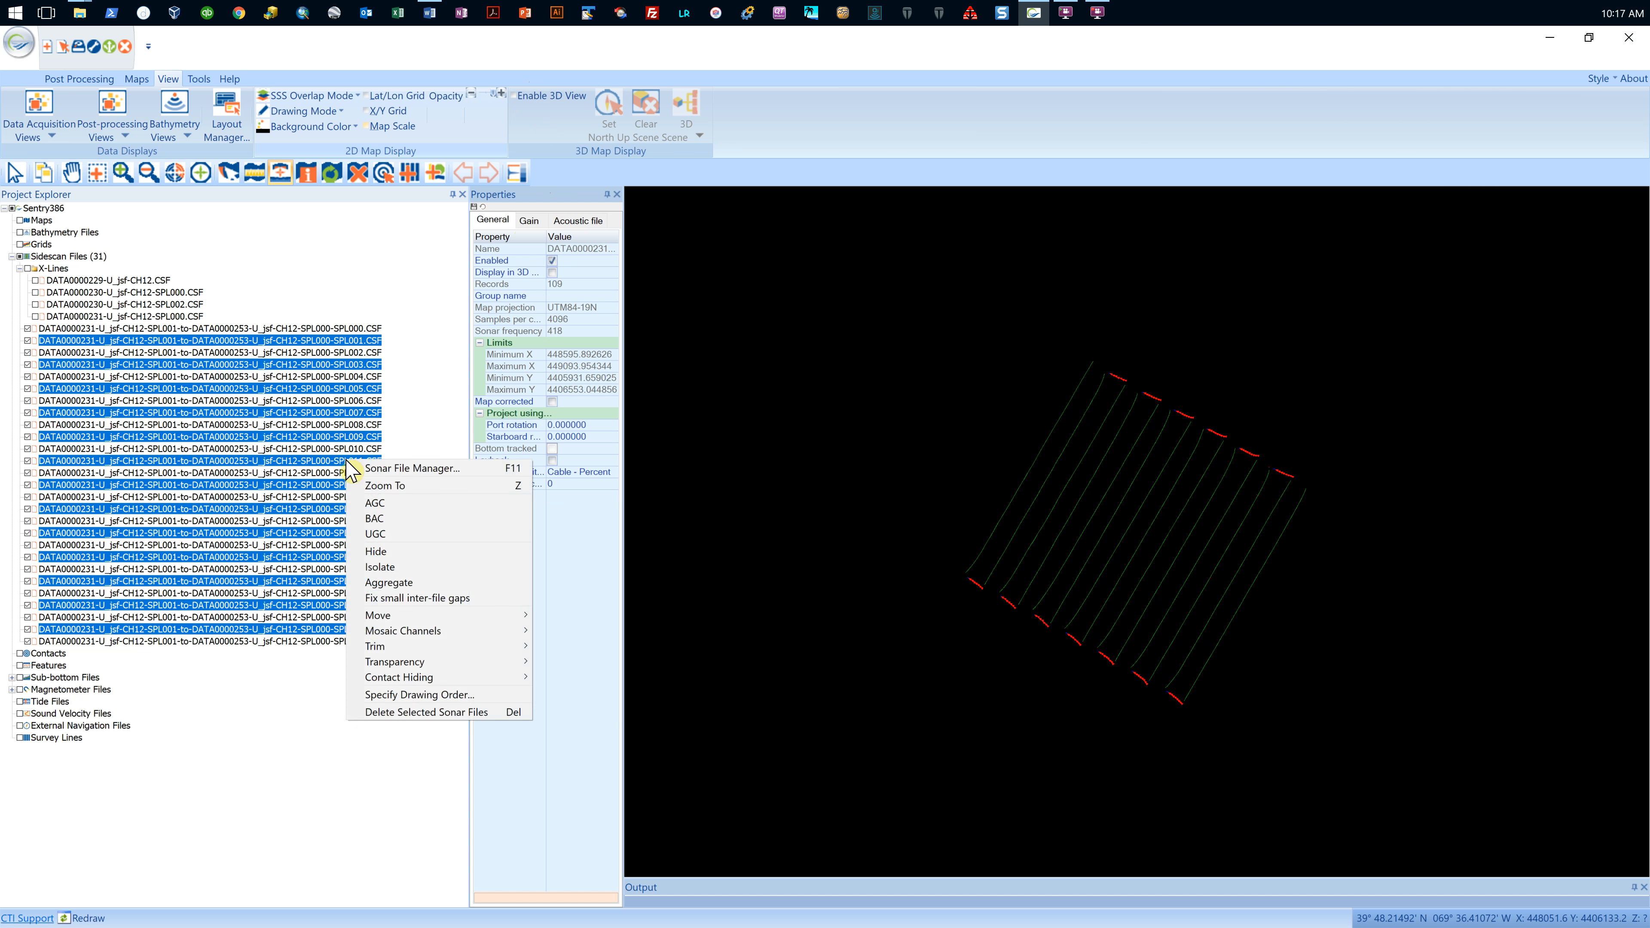
click(437, 712)
click(851, 520)
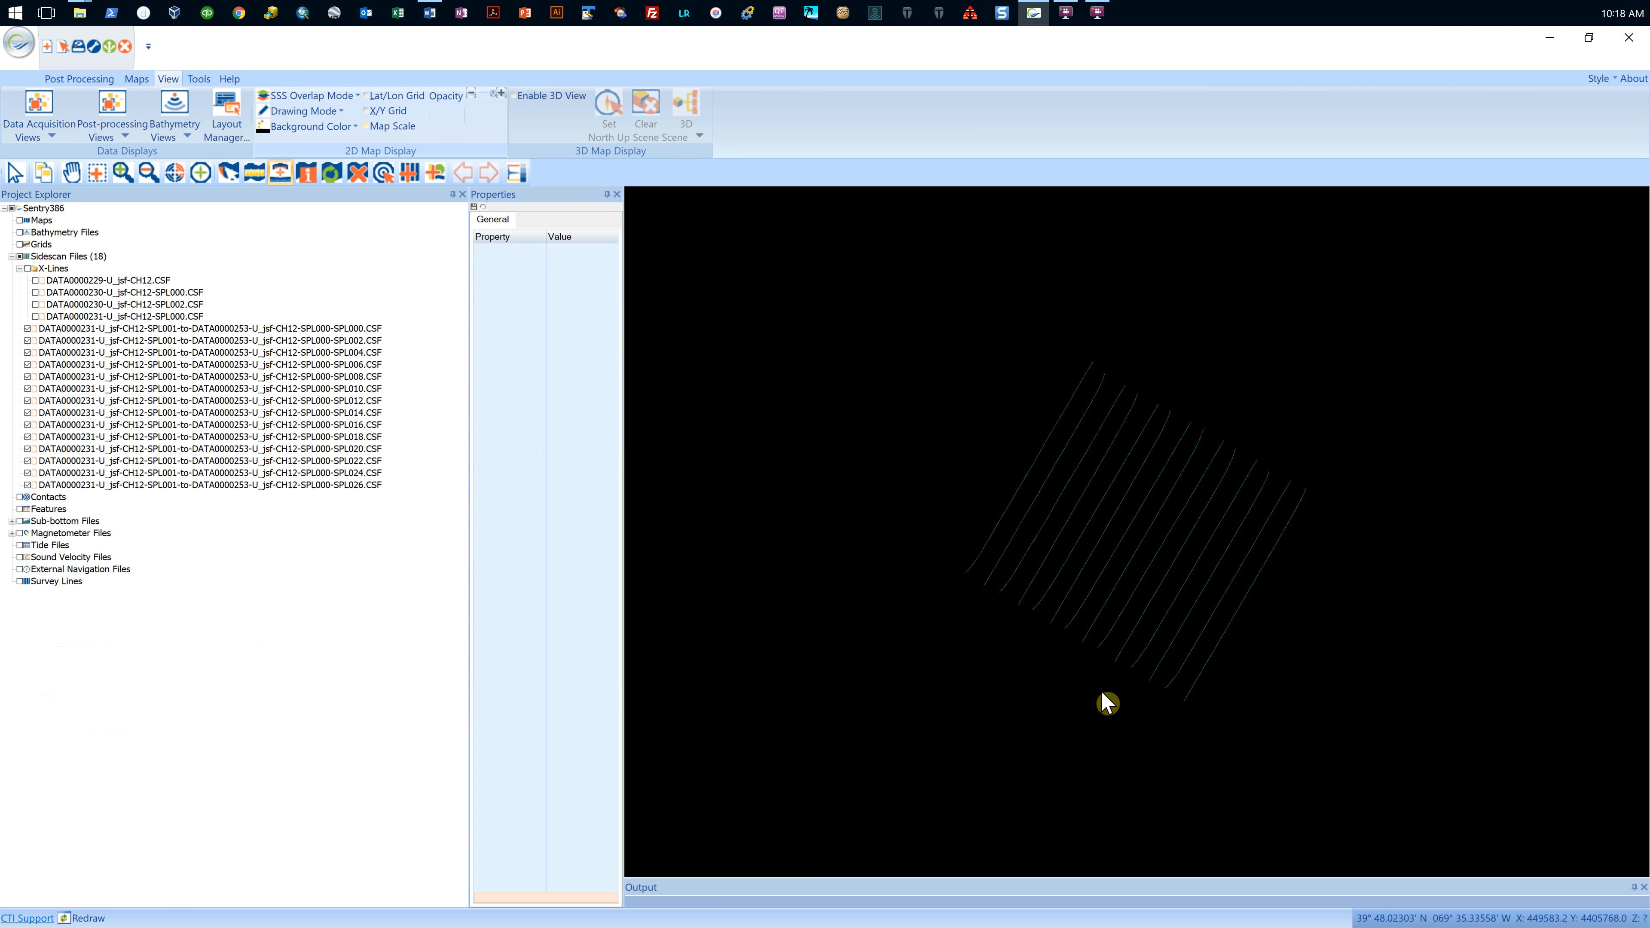
- Open Bottom Track for the first remaining line file, ending in SPL000-SPL000, and move its window clear of the file list
click(321, 329)
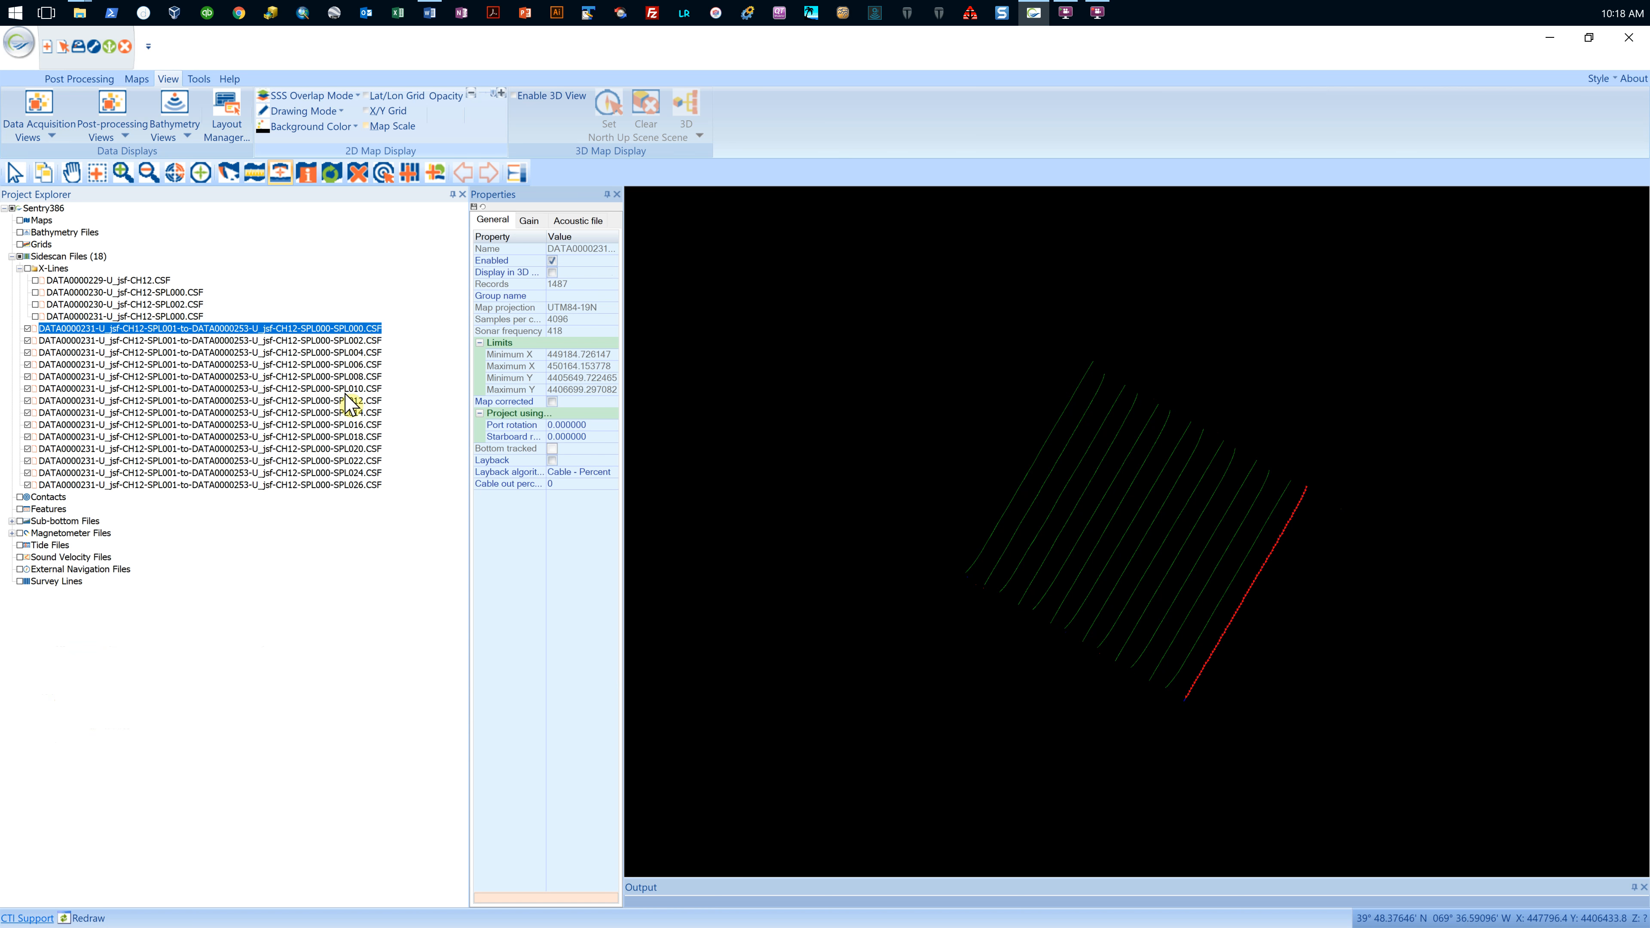
right_click(348, 328)
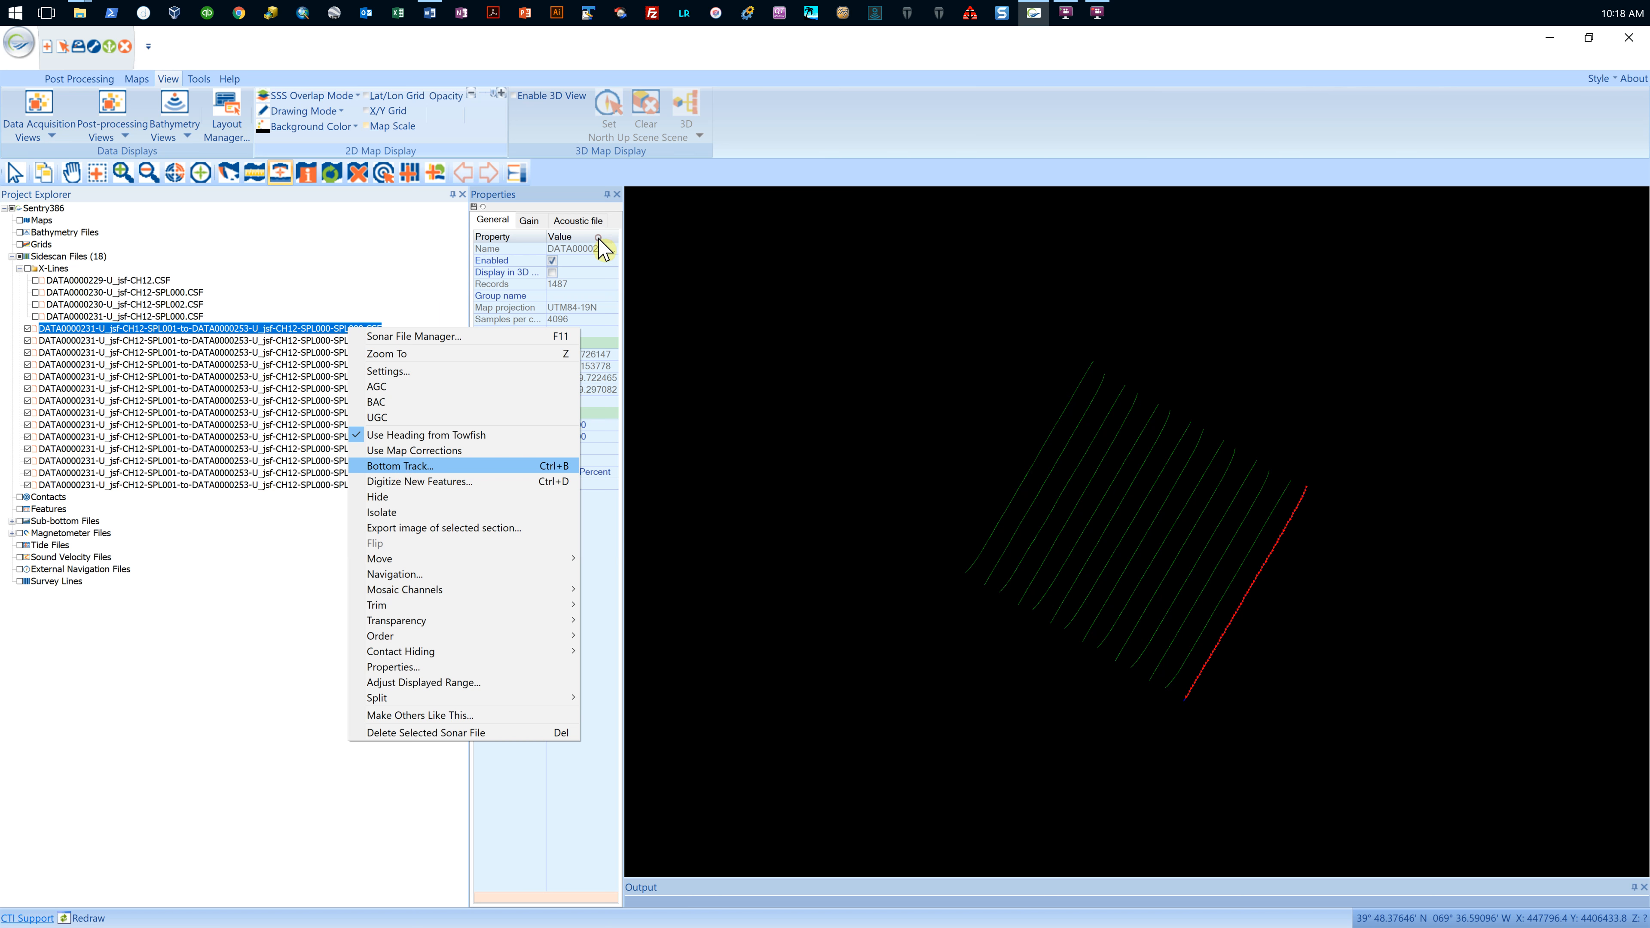
click(398, 466)
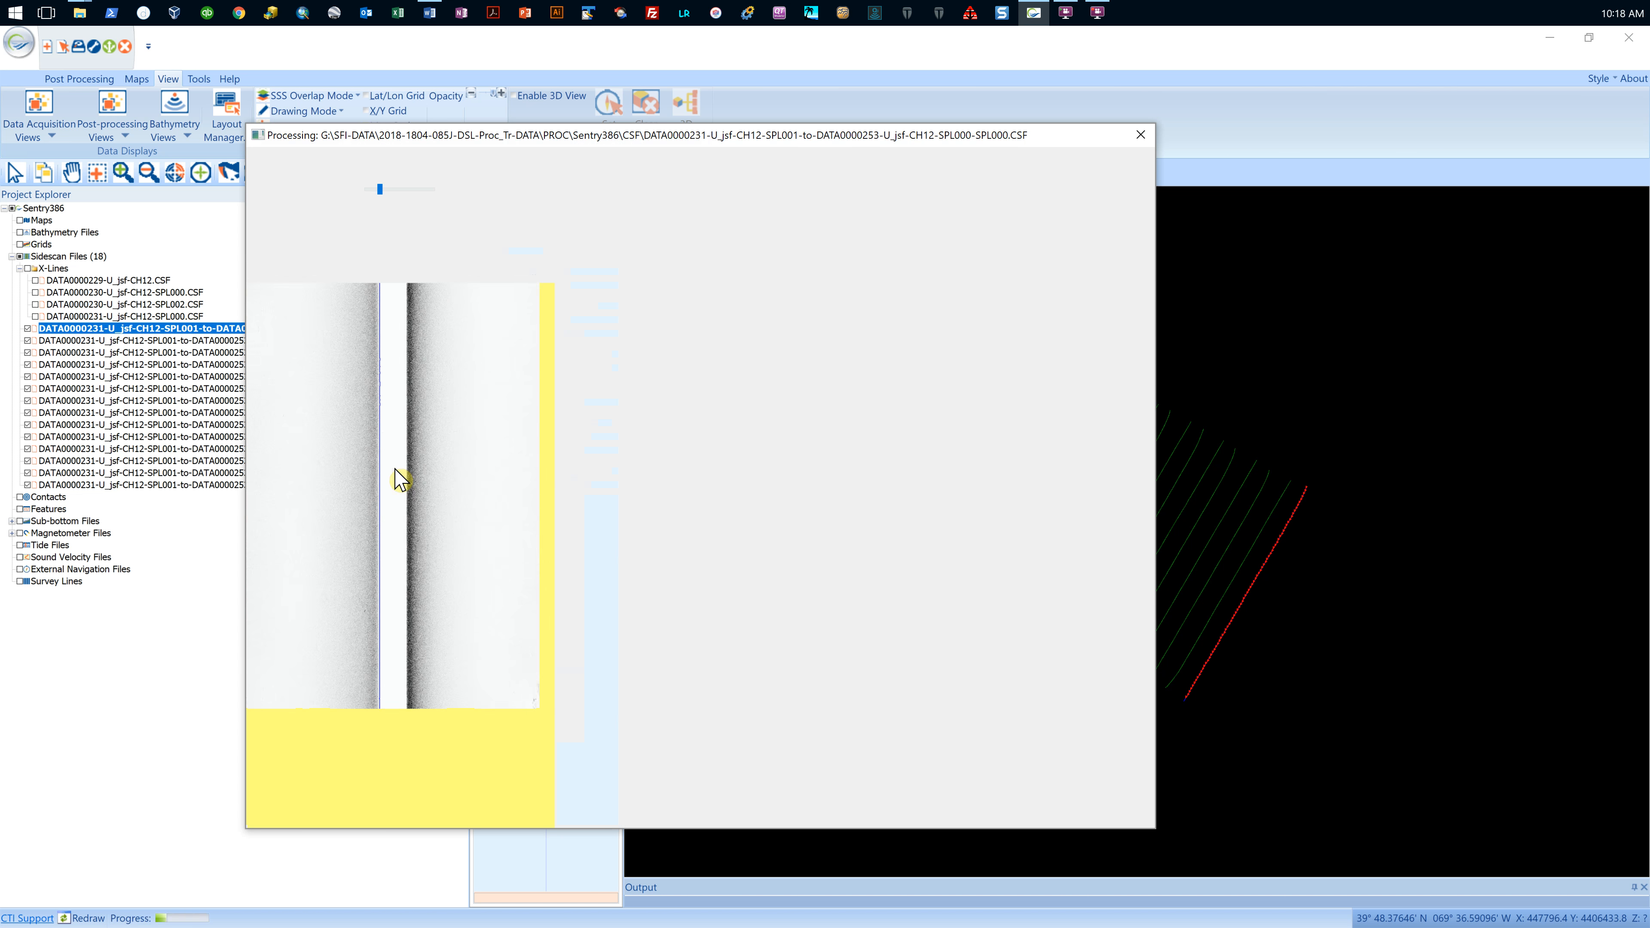
drag(549, 135, 754, 116)
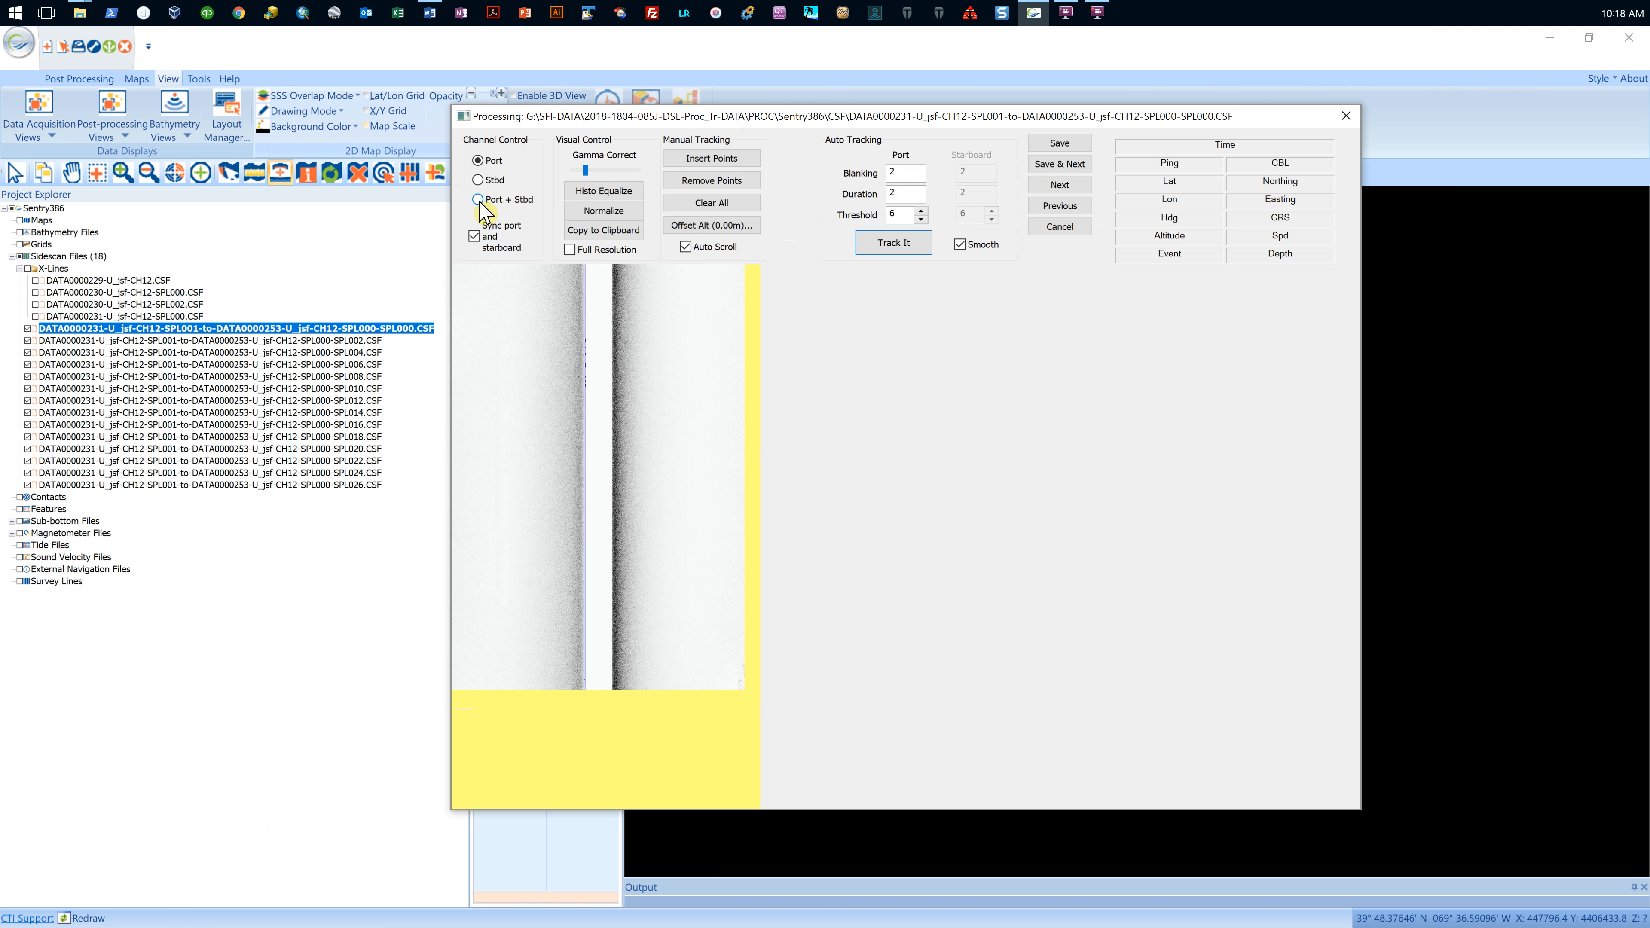
- Set bottom tracking to the combined port and starboard channels, with a duration of 4 for both
click(478, 200)
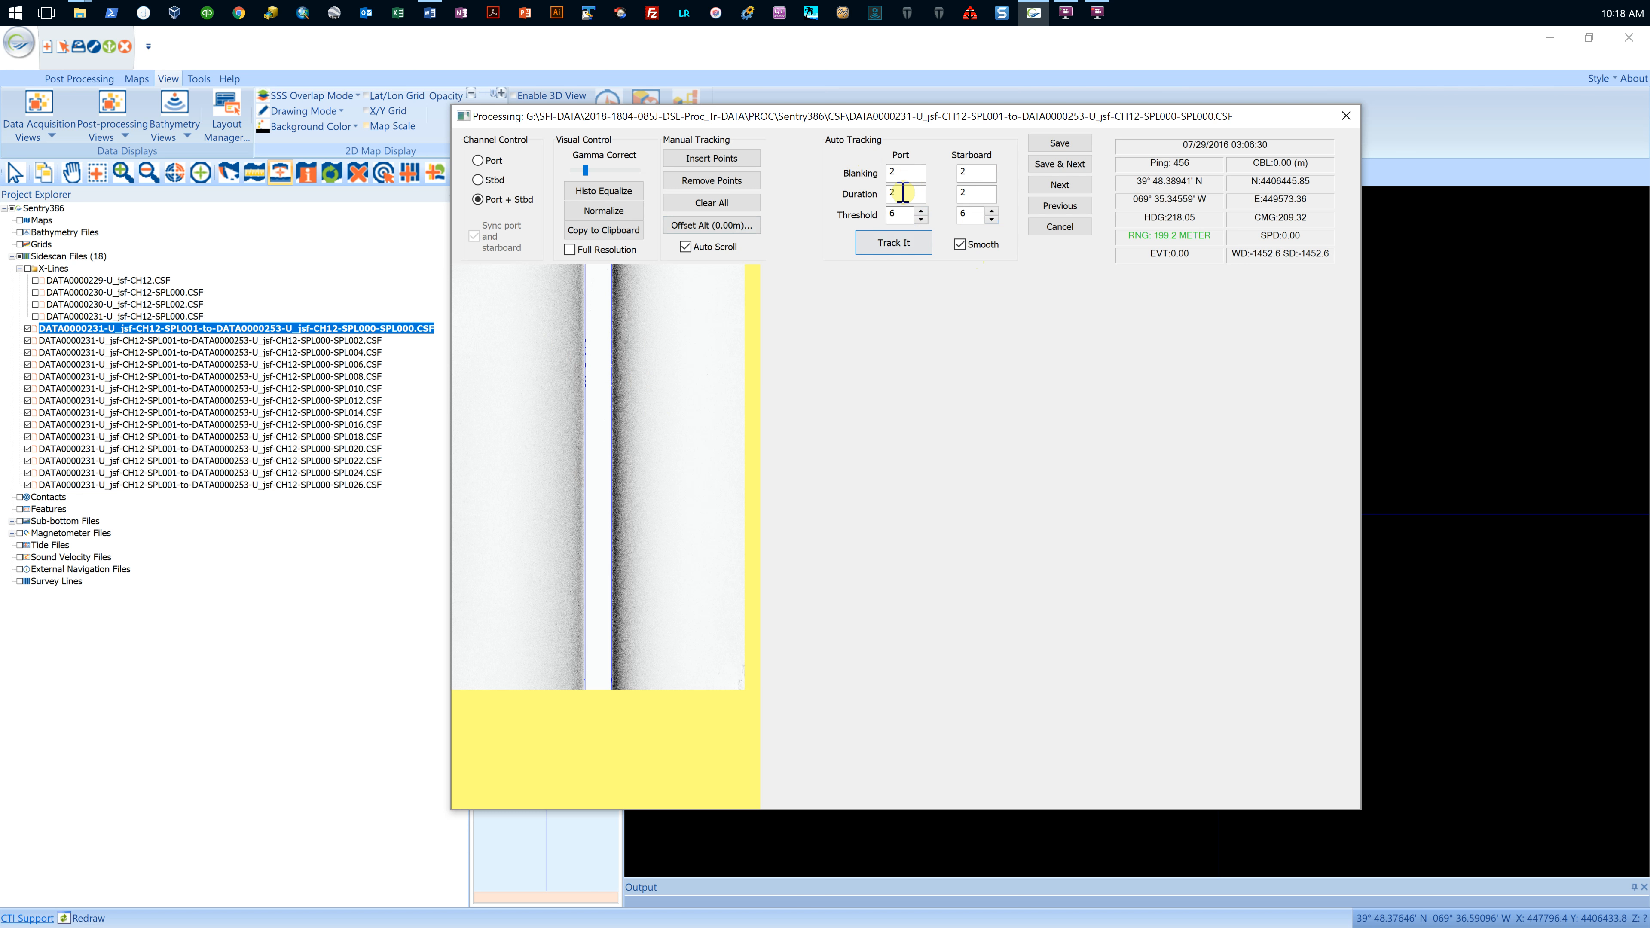
double_click(897, 193)
click(971, 192)
text(4)
- Auto-track the bottom of the SPL000-SPL000 line, save it and advance to the SPL002 line
click(911, 248)
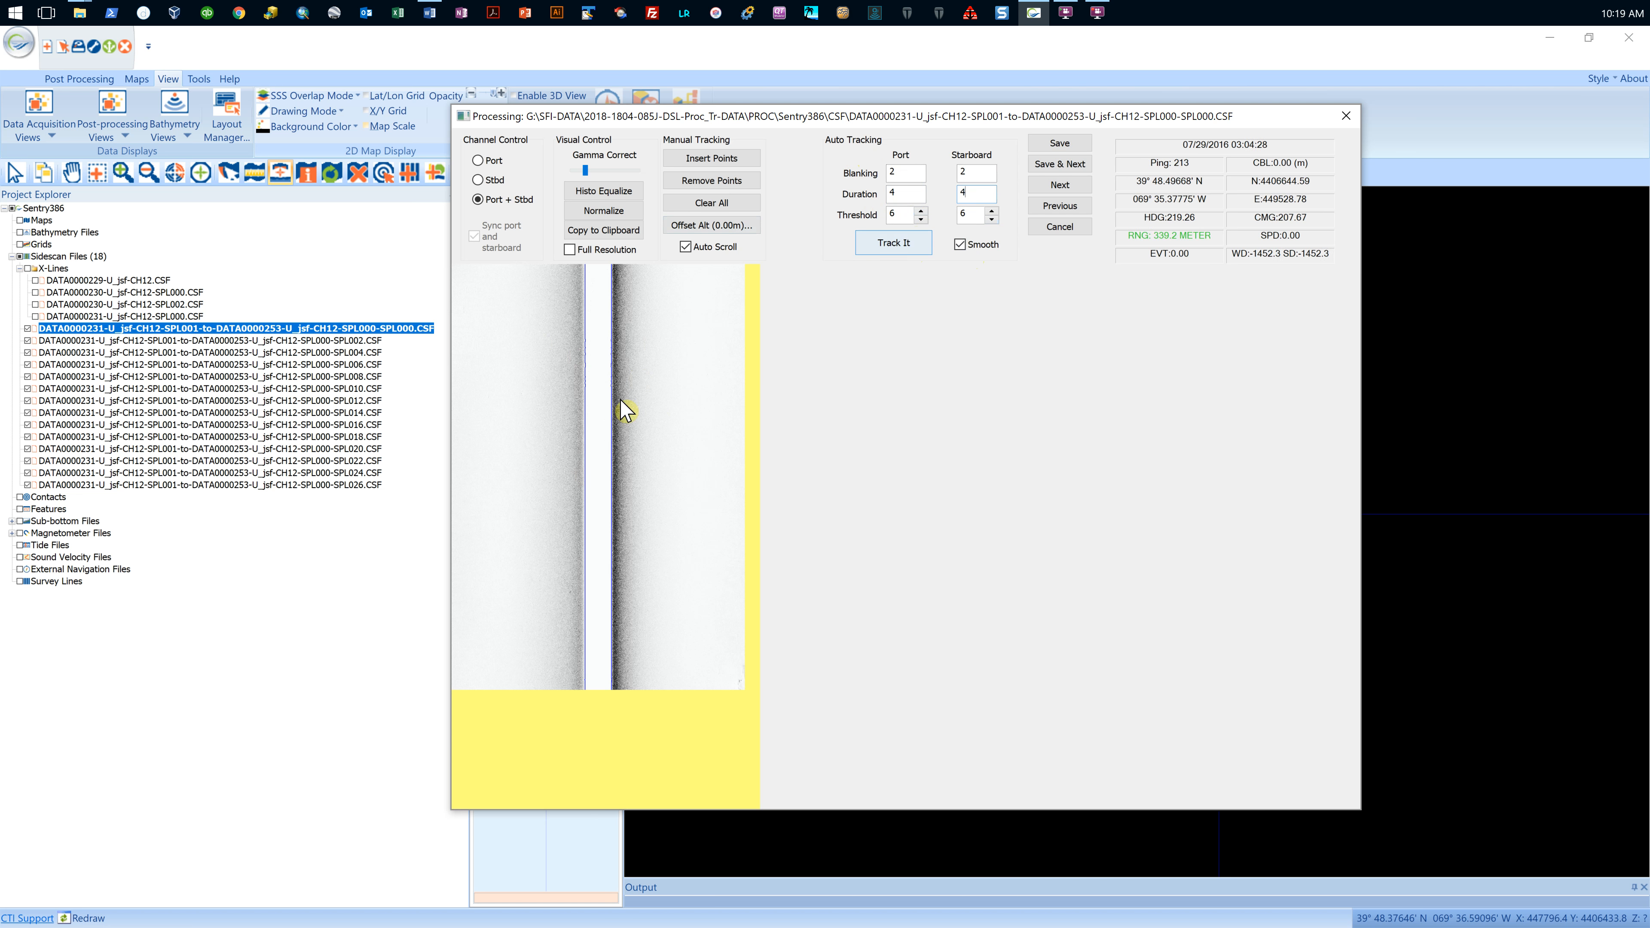
click(875, 251)
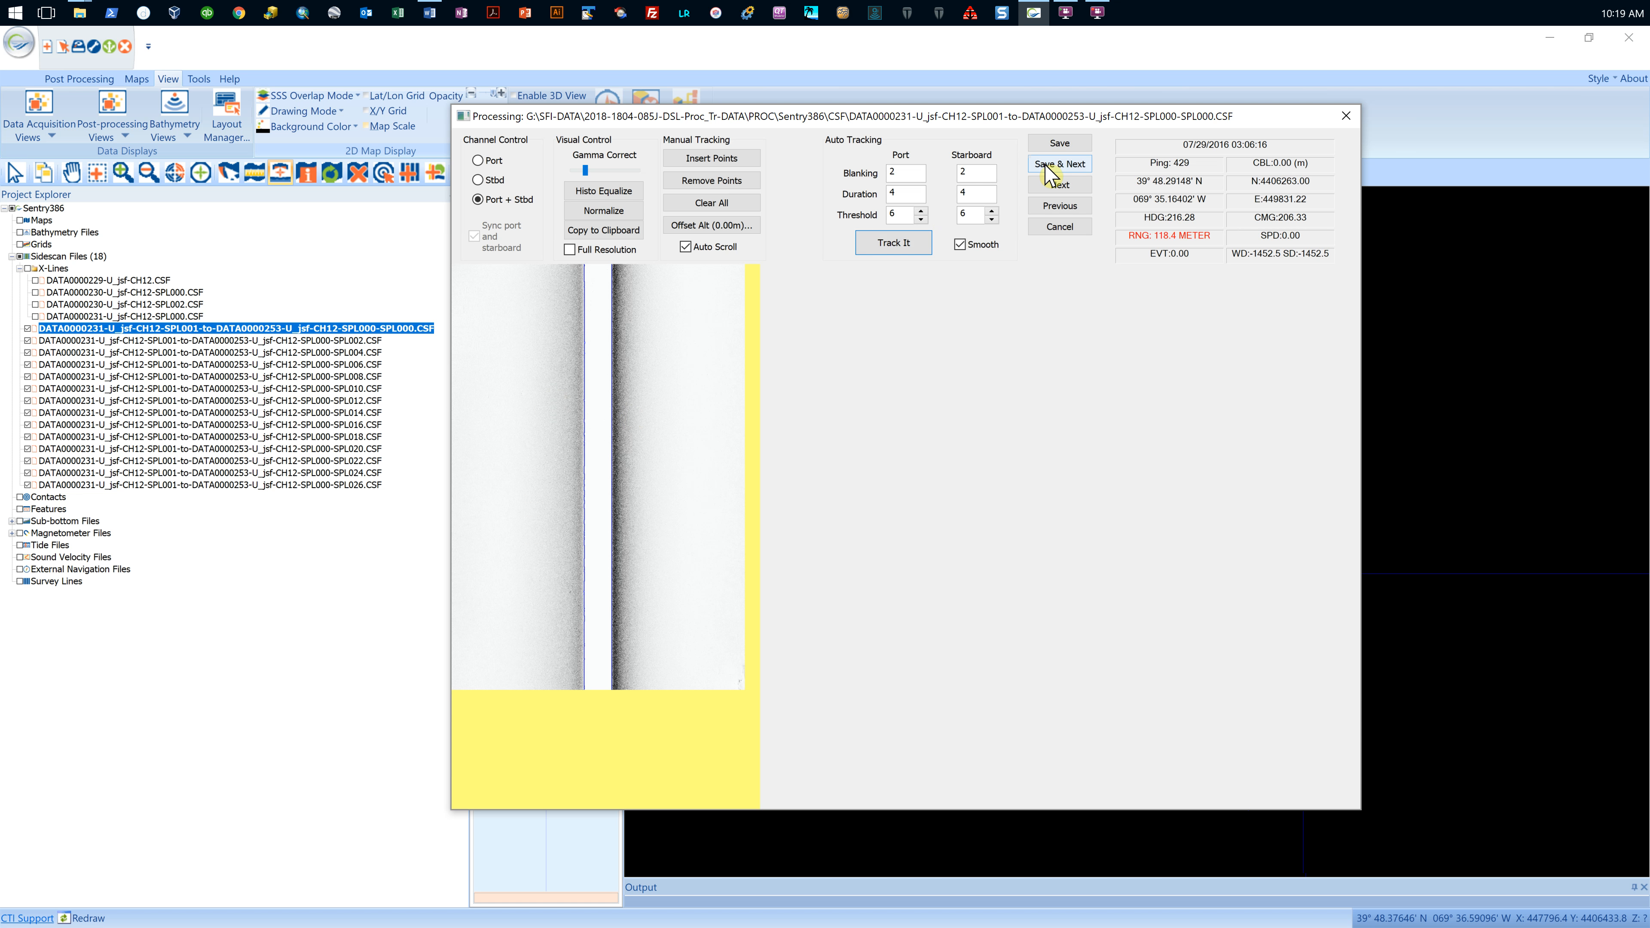
click(1046, 165)
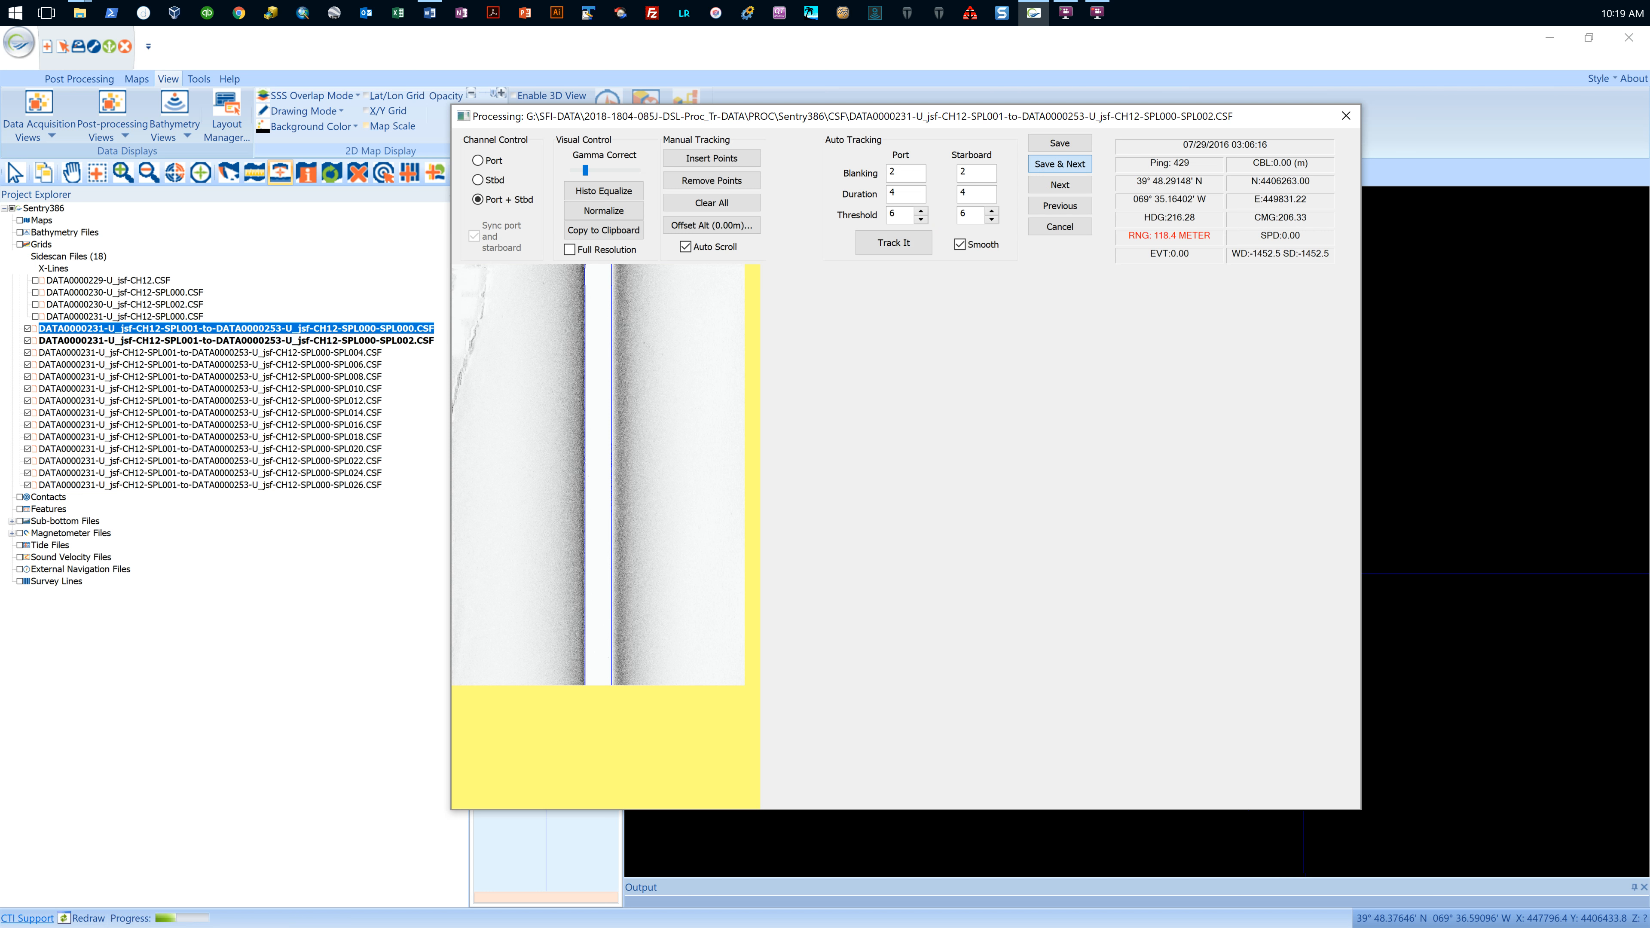
- Auto-track and save the SPL002 line, and auto-track the bottom of the SPL004 line
click(603, 210)
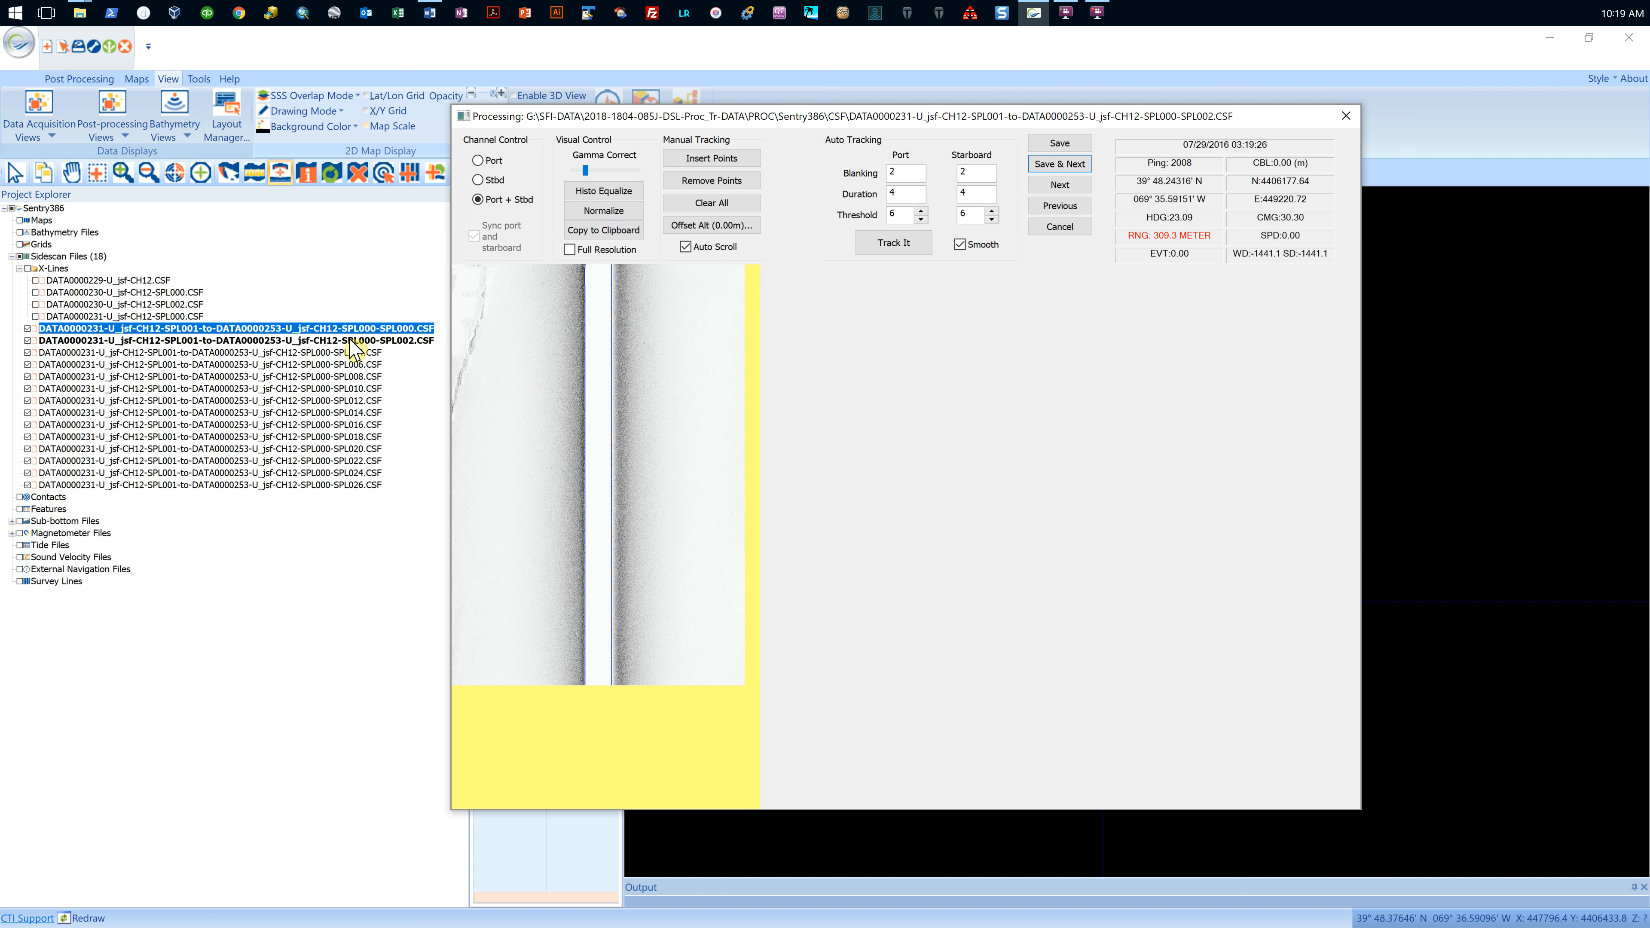
click(903, 250)
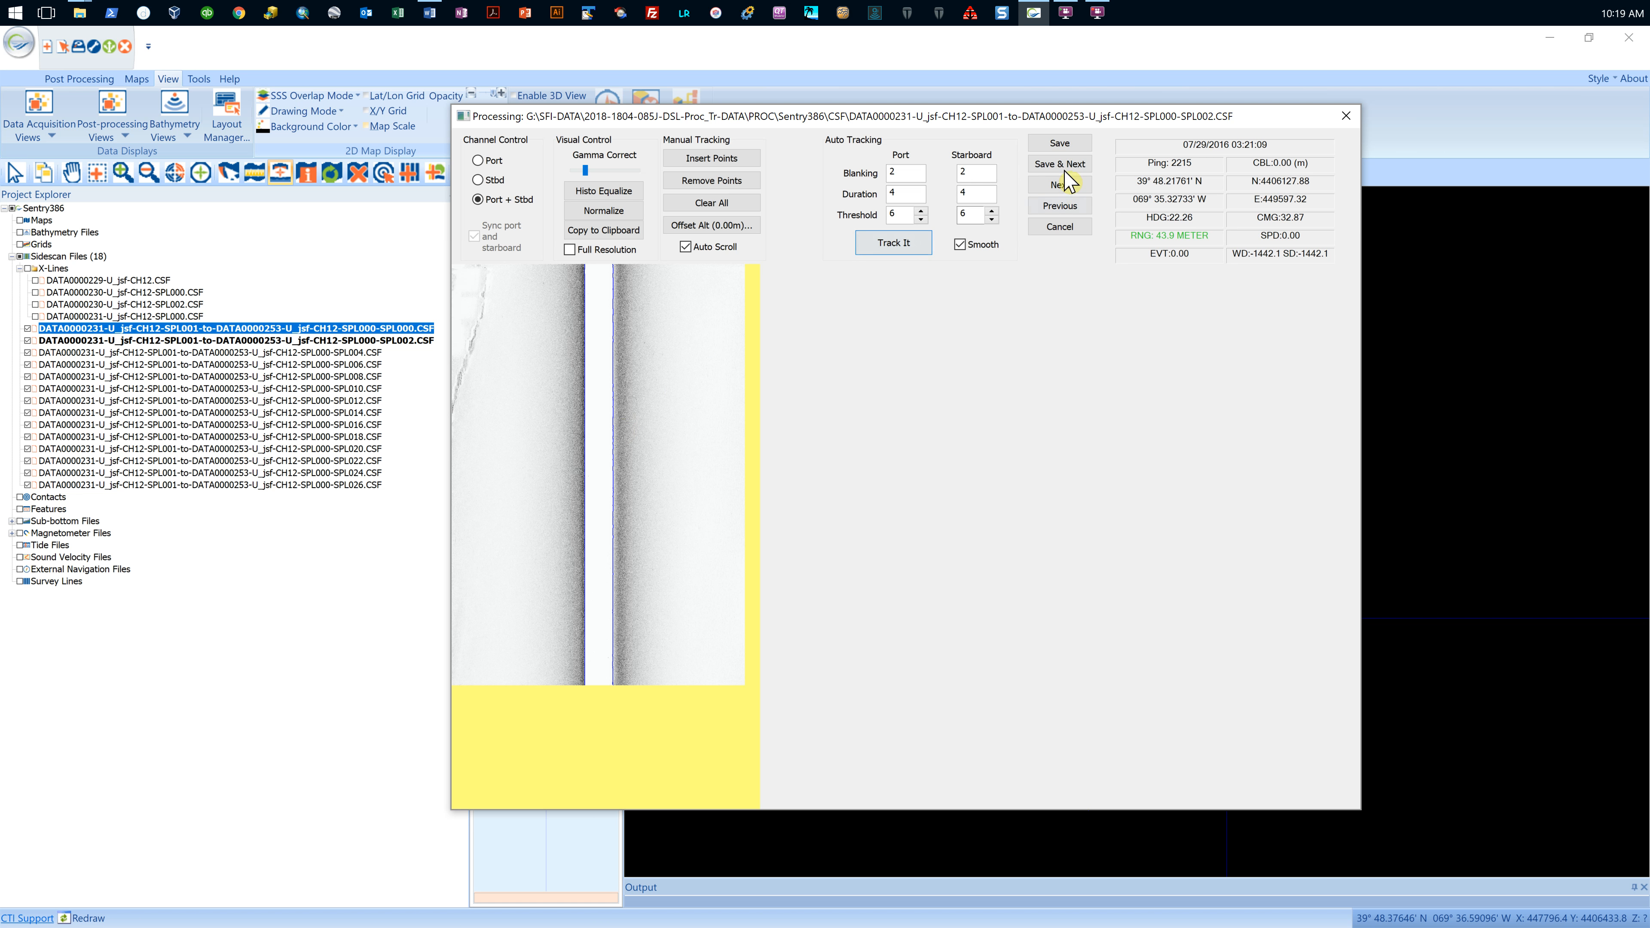
click(1069, 165)
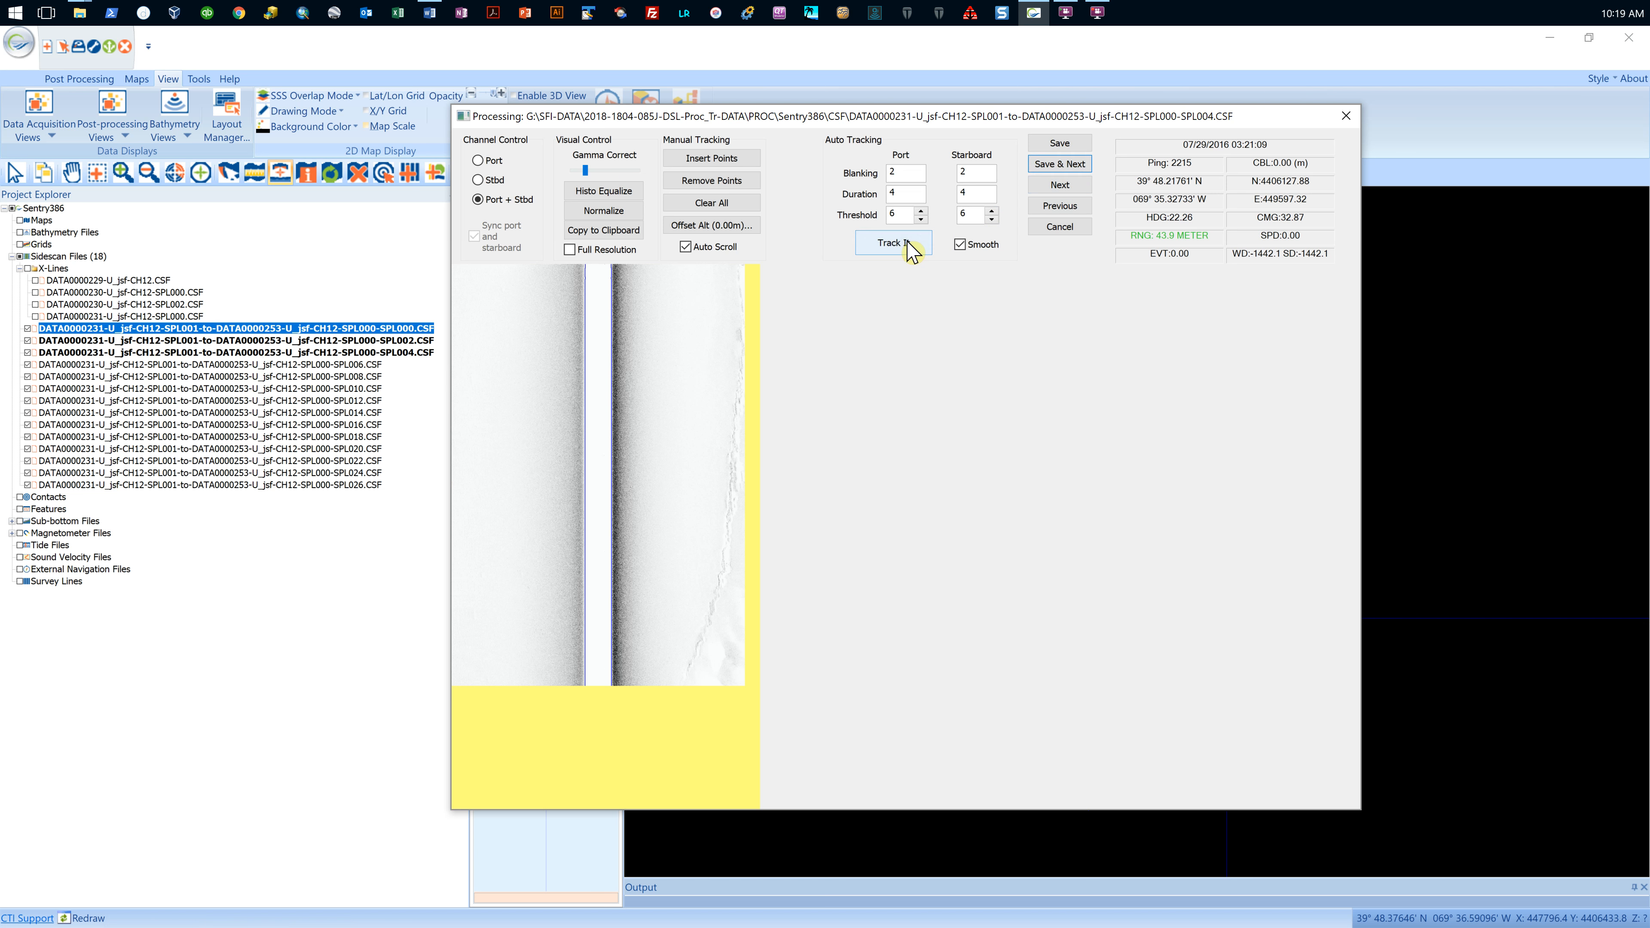
click(893, 243)
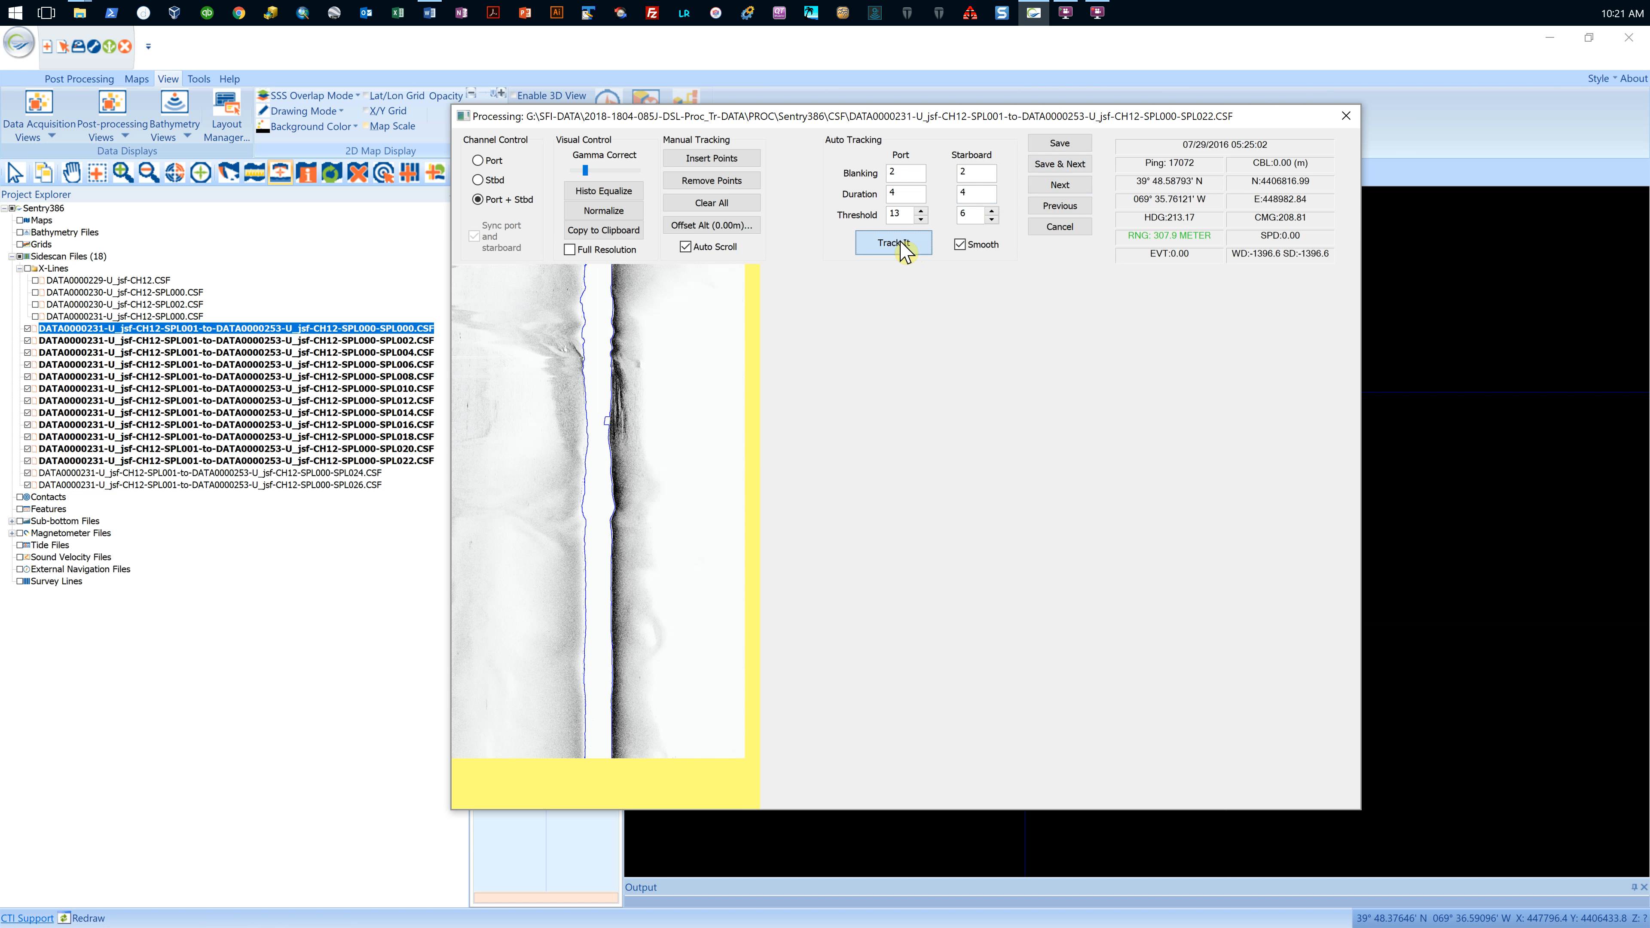
- Set the port threshold to 2 and auto-track the SPL022 line again
click(894, 244)
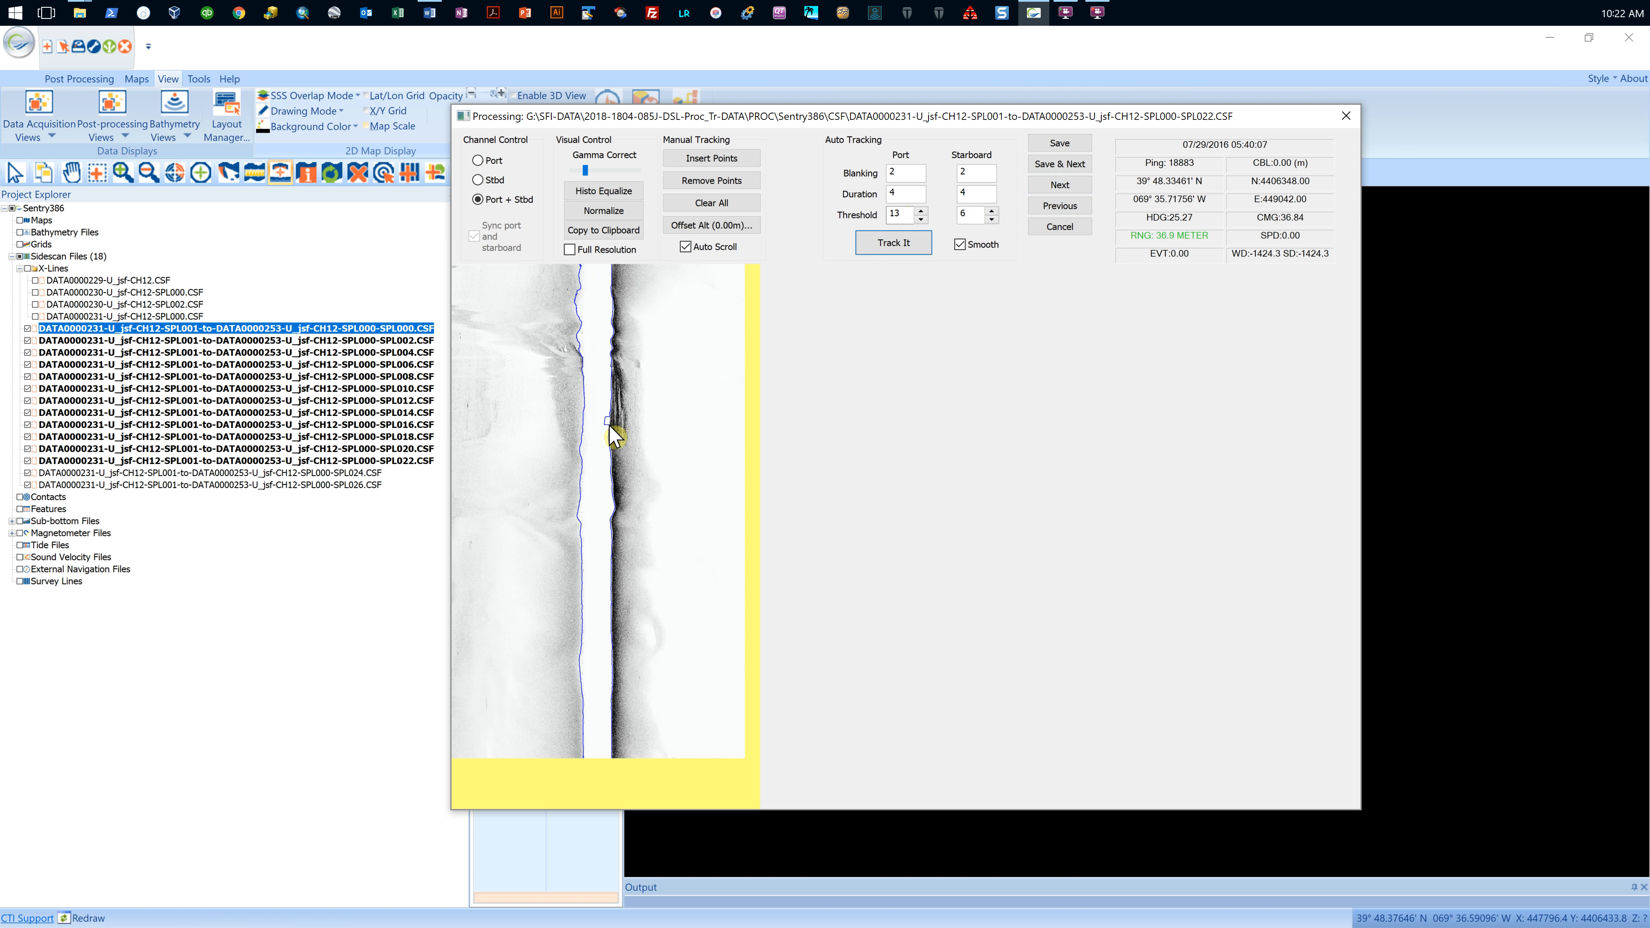
drag(909, 213, 847, 214)
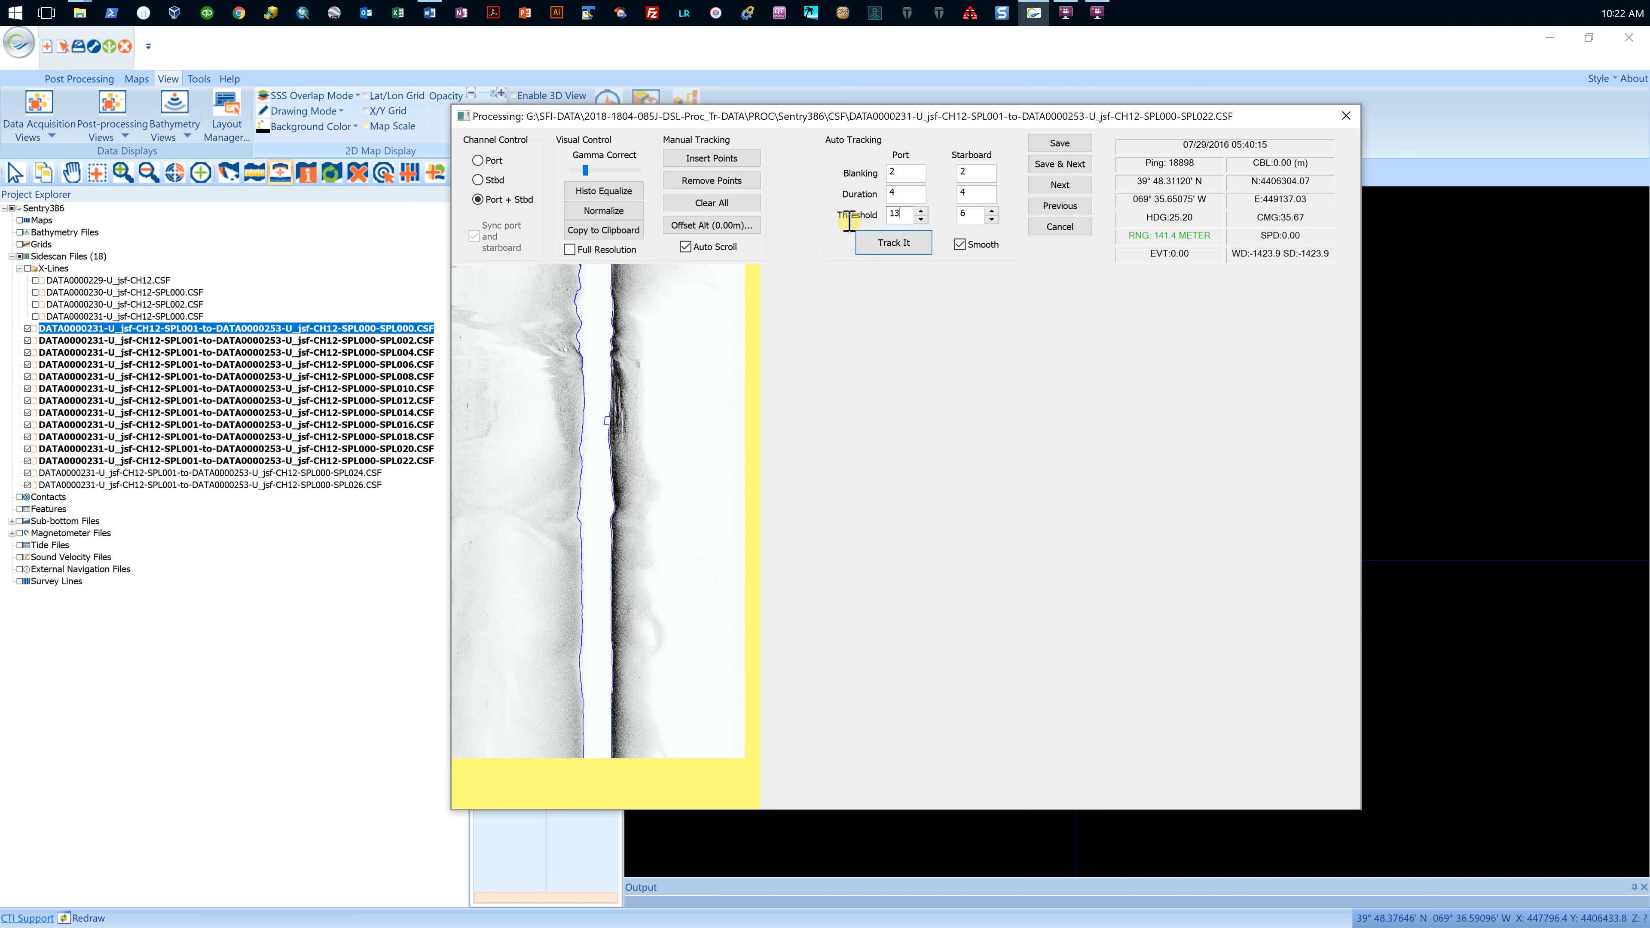
text(2)
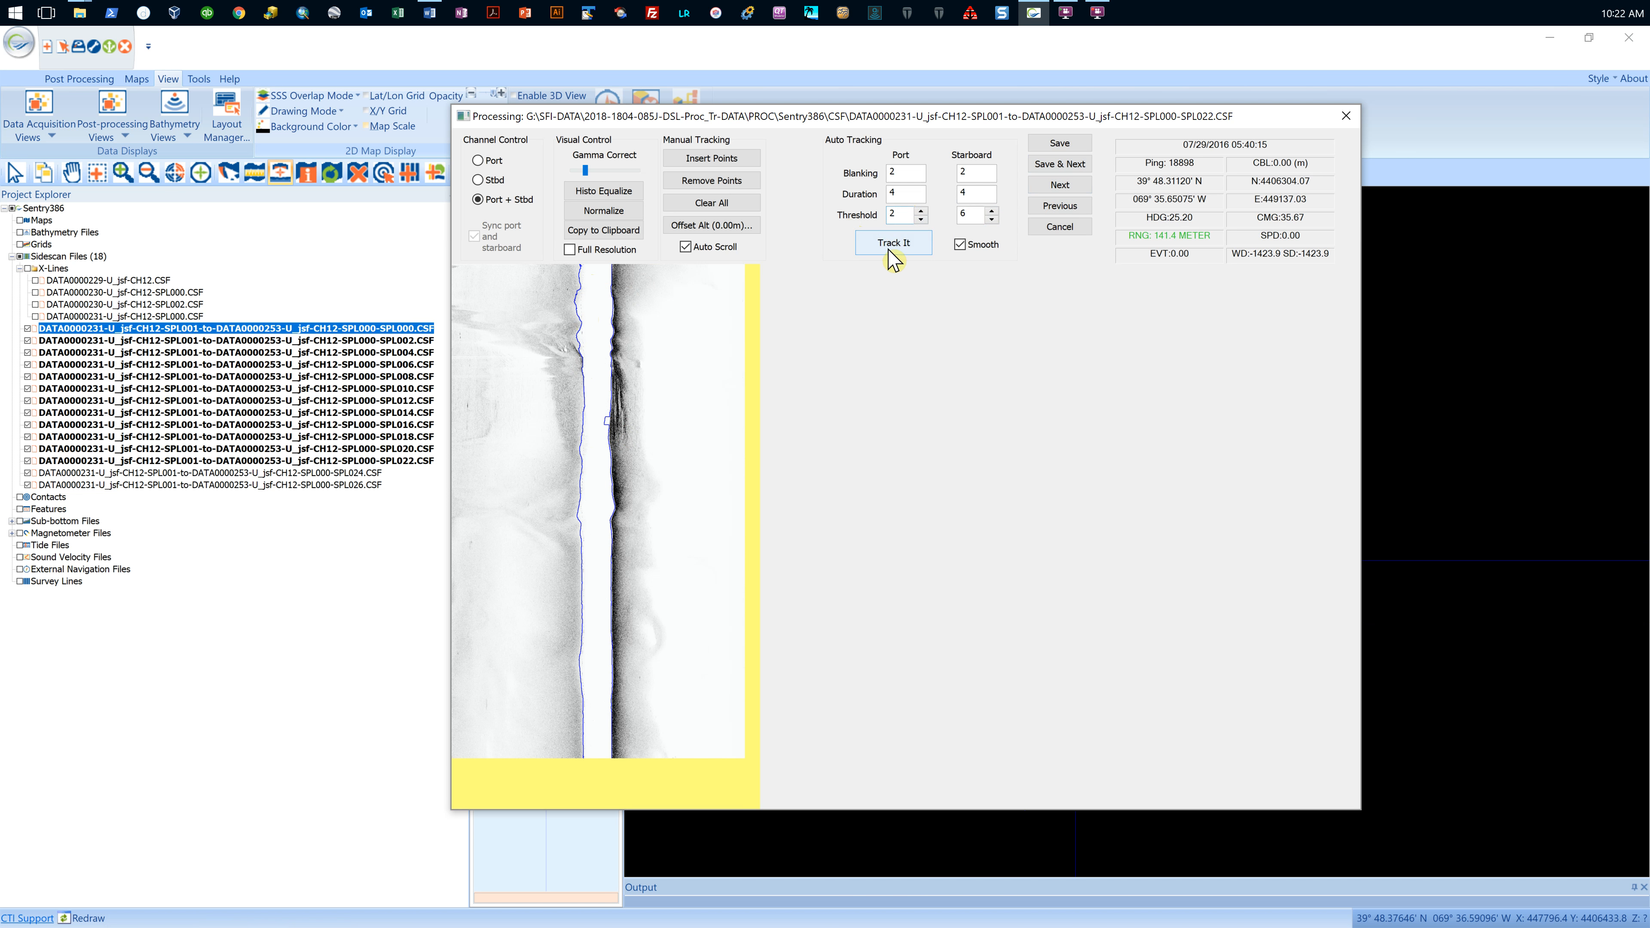
click(892, 244)
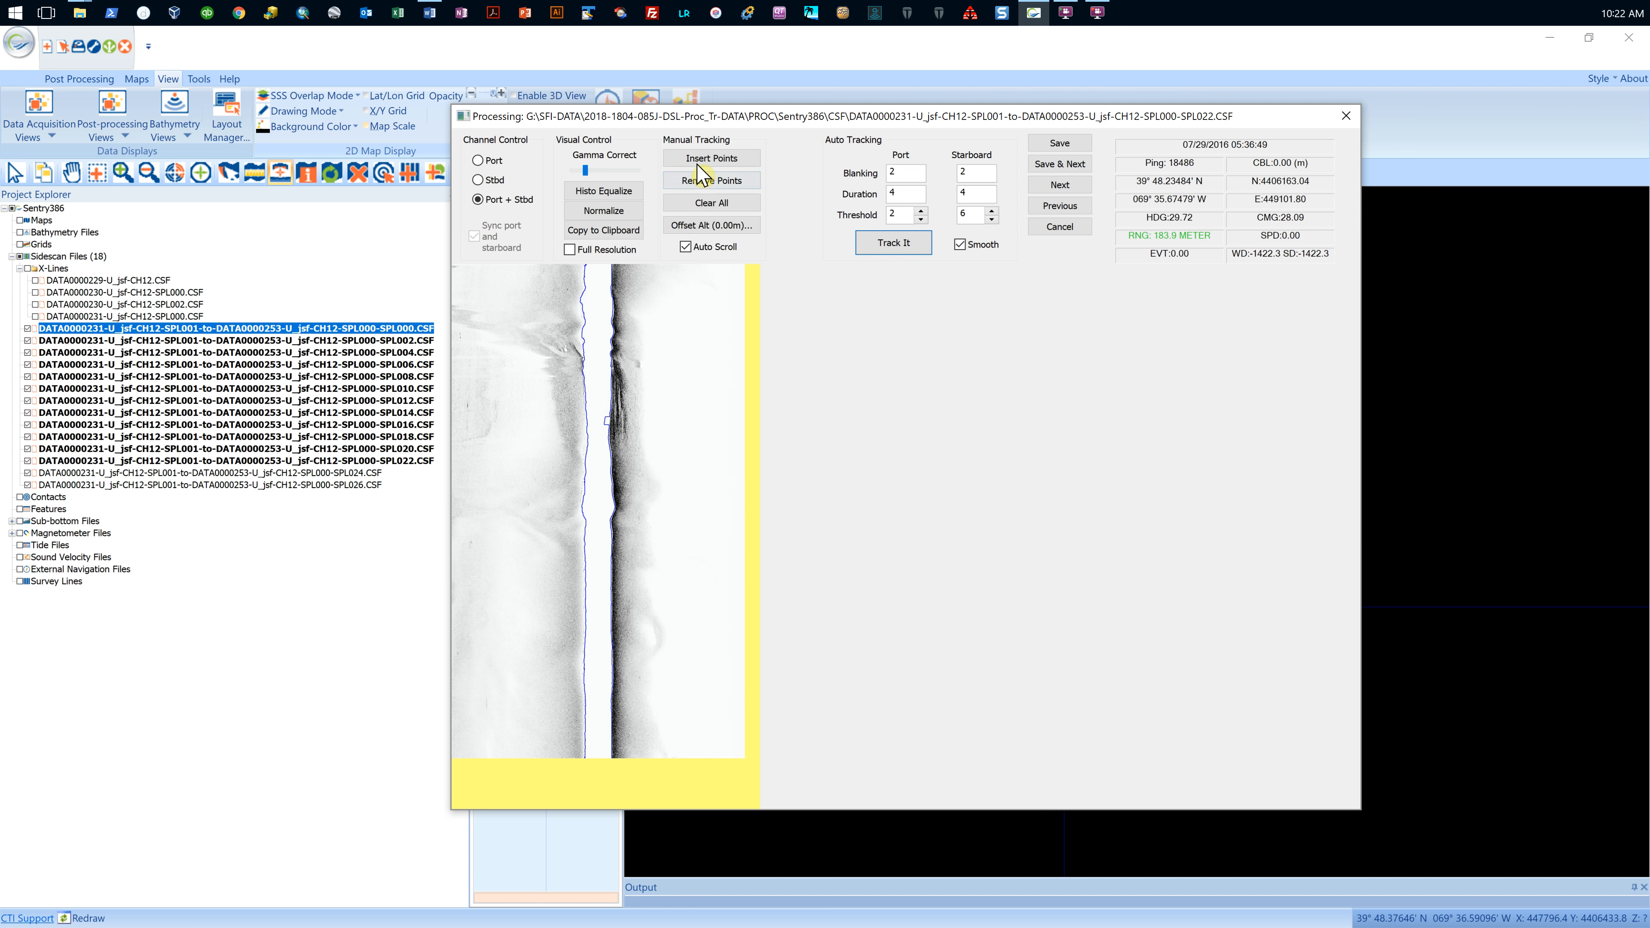
- Manually insert a tracking point at the starboard spike on the SPL022 line, save it and advance to the following line
click(695, 160)
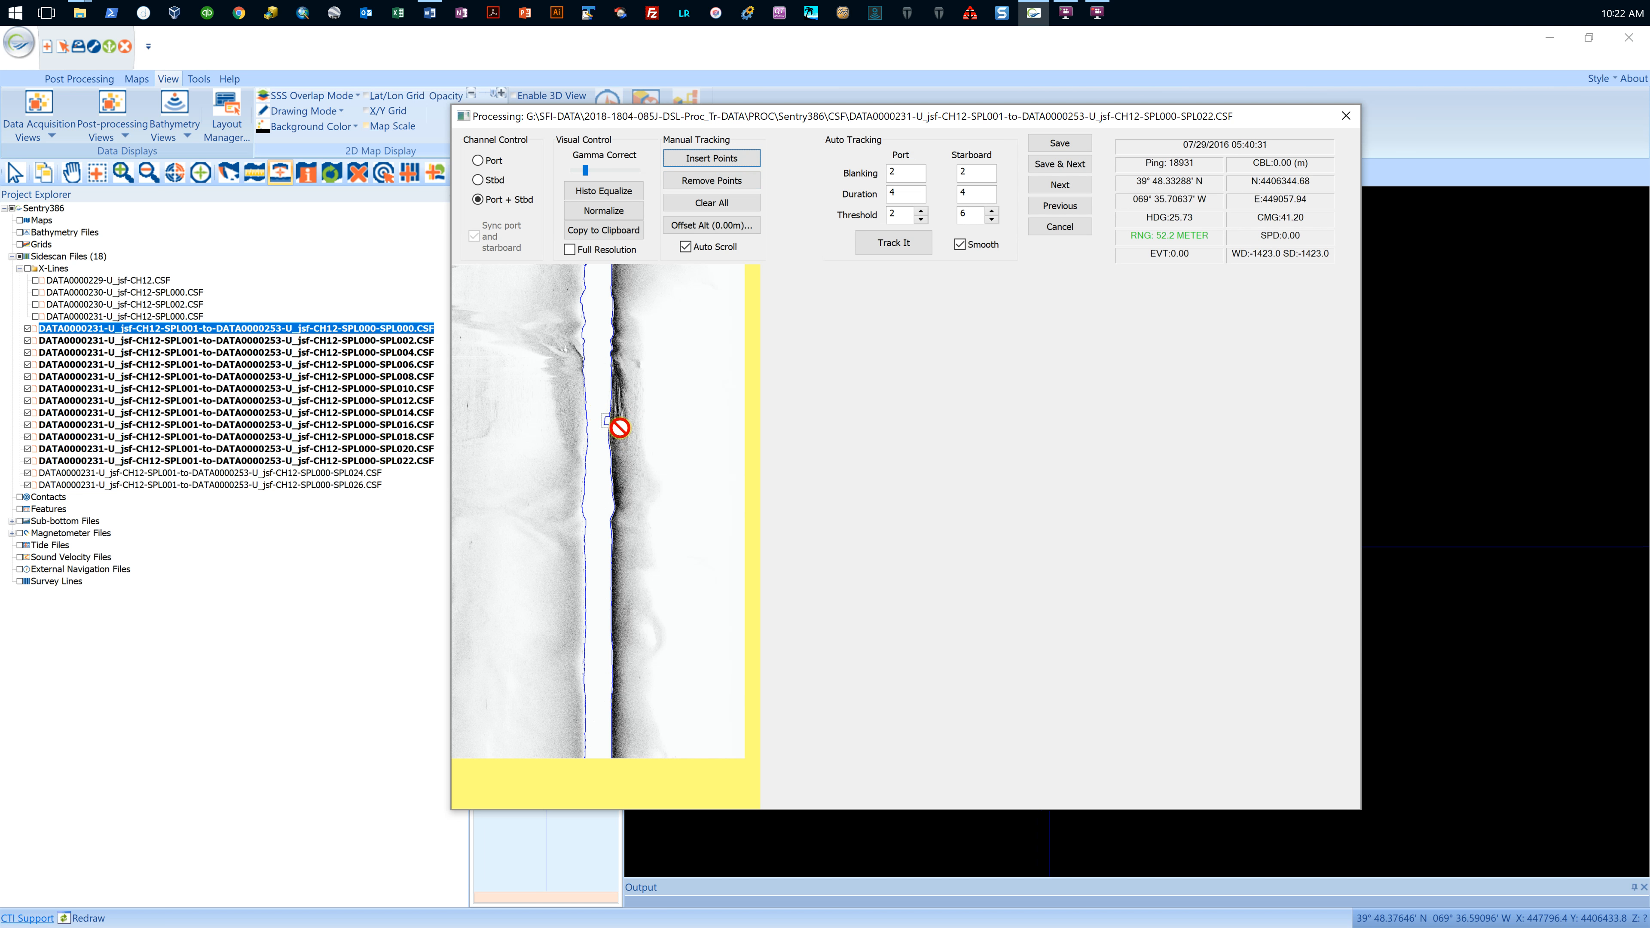
click(611, 413)
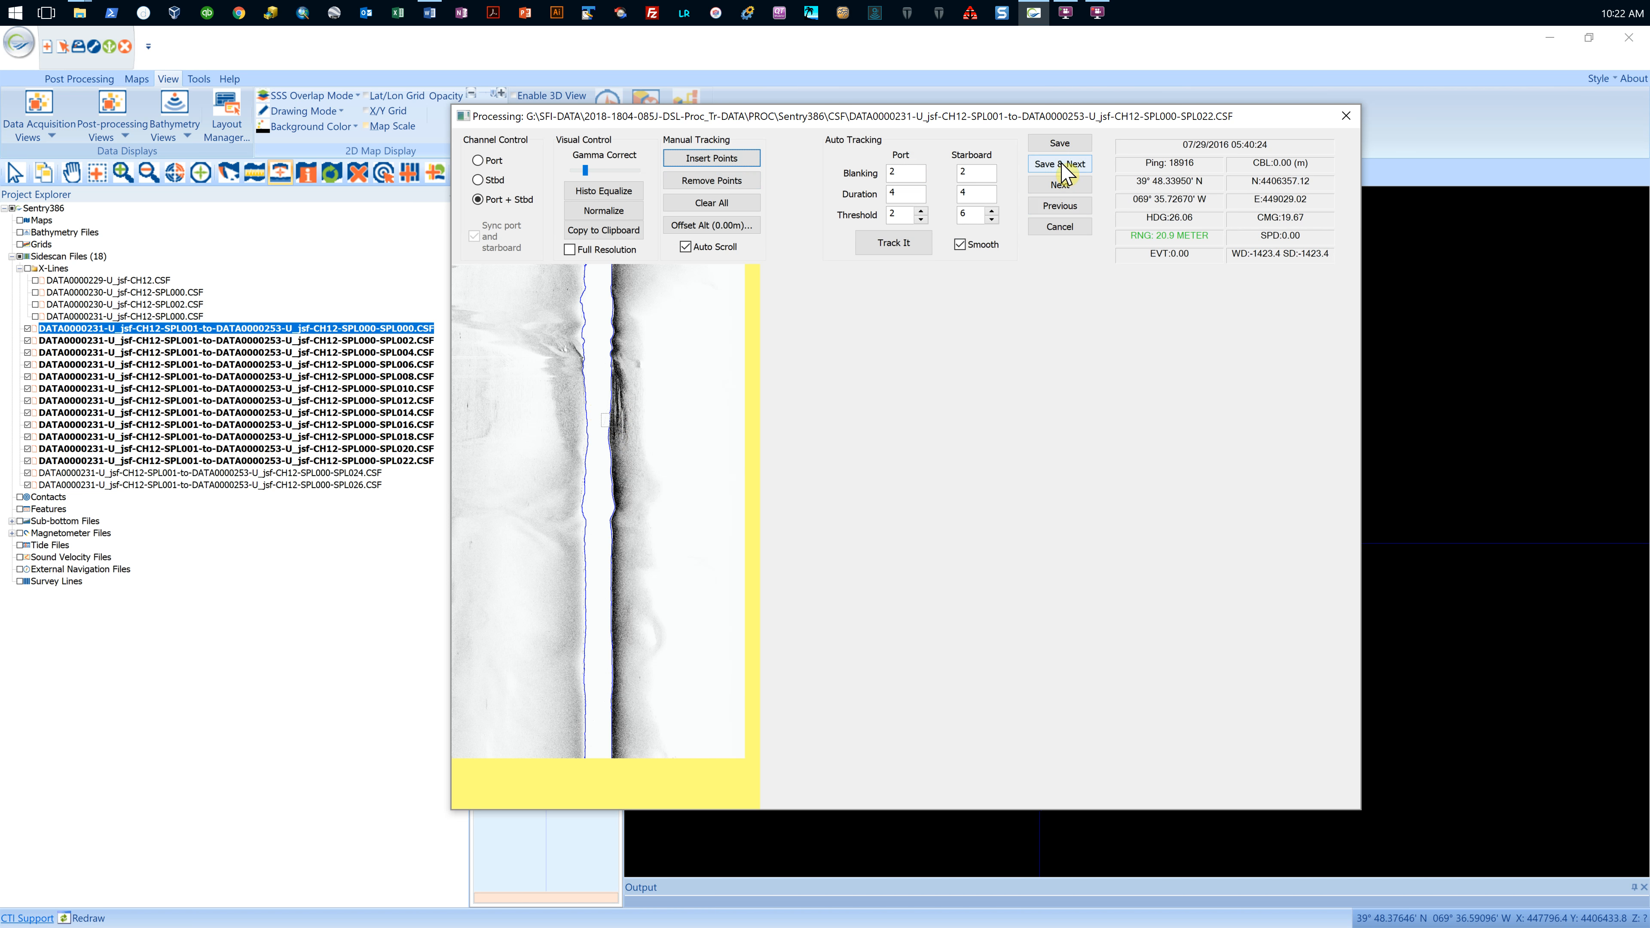
click(1065, 164)
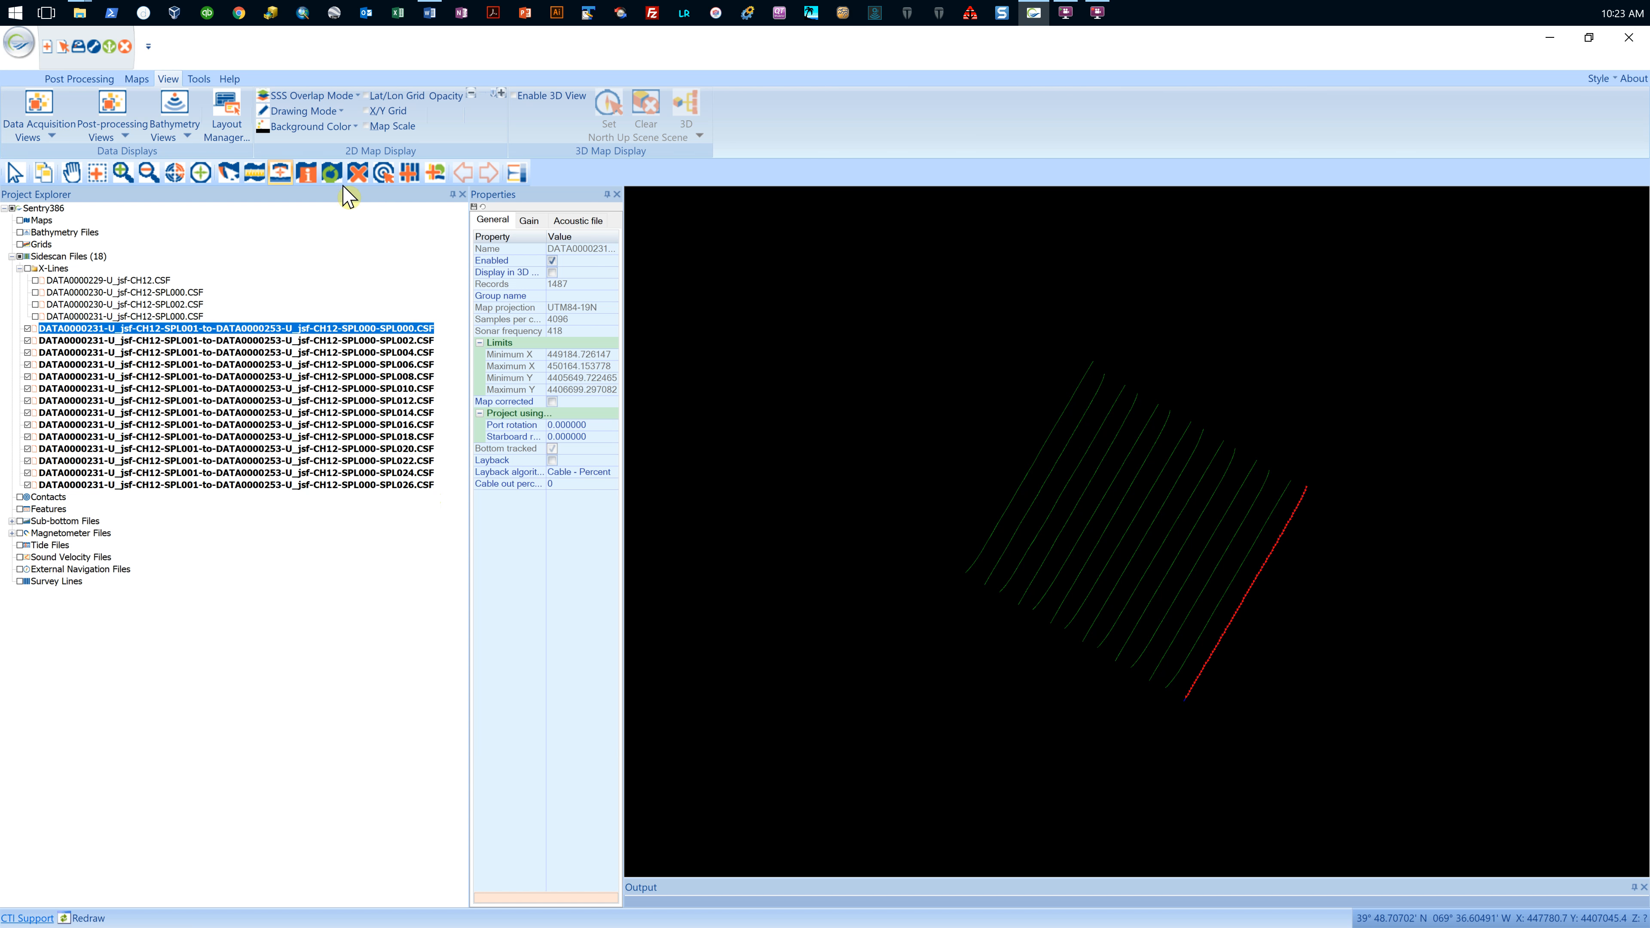
- Display the bottom-tracked sidescan lines on the map in High Resolution Mode
click(259, 175)
click(1042, 495)
click(1531, 254)
click(338, 111)
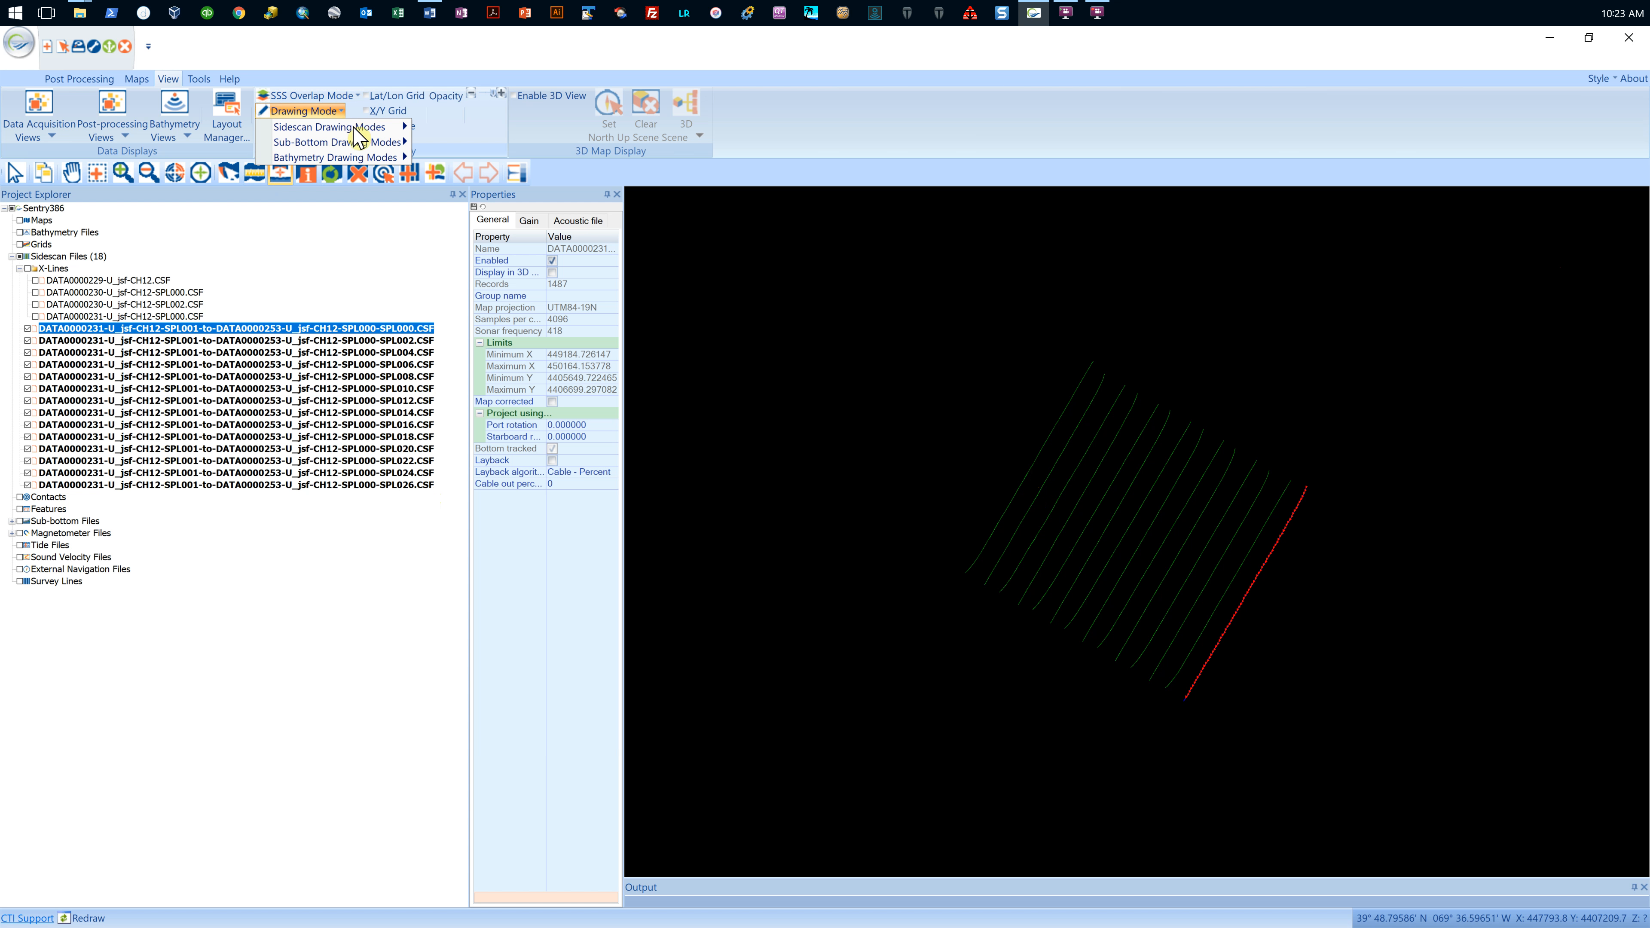
mouse_move(357, 127)
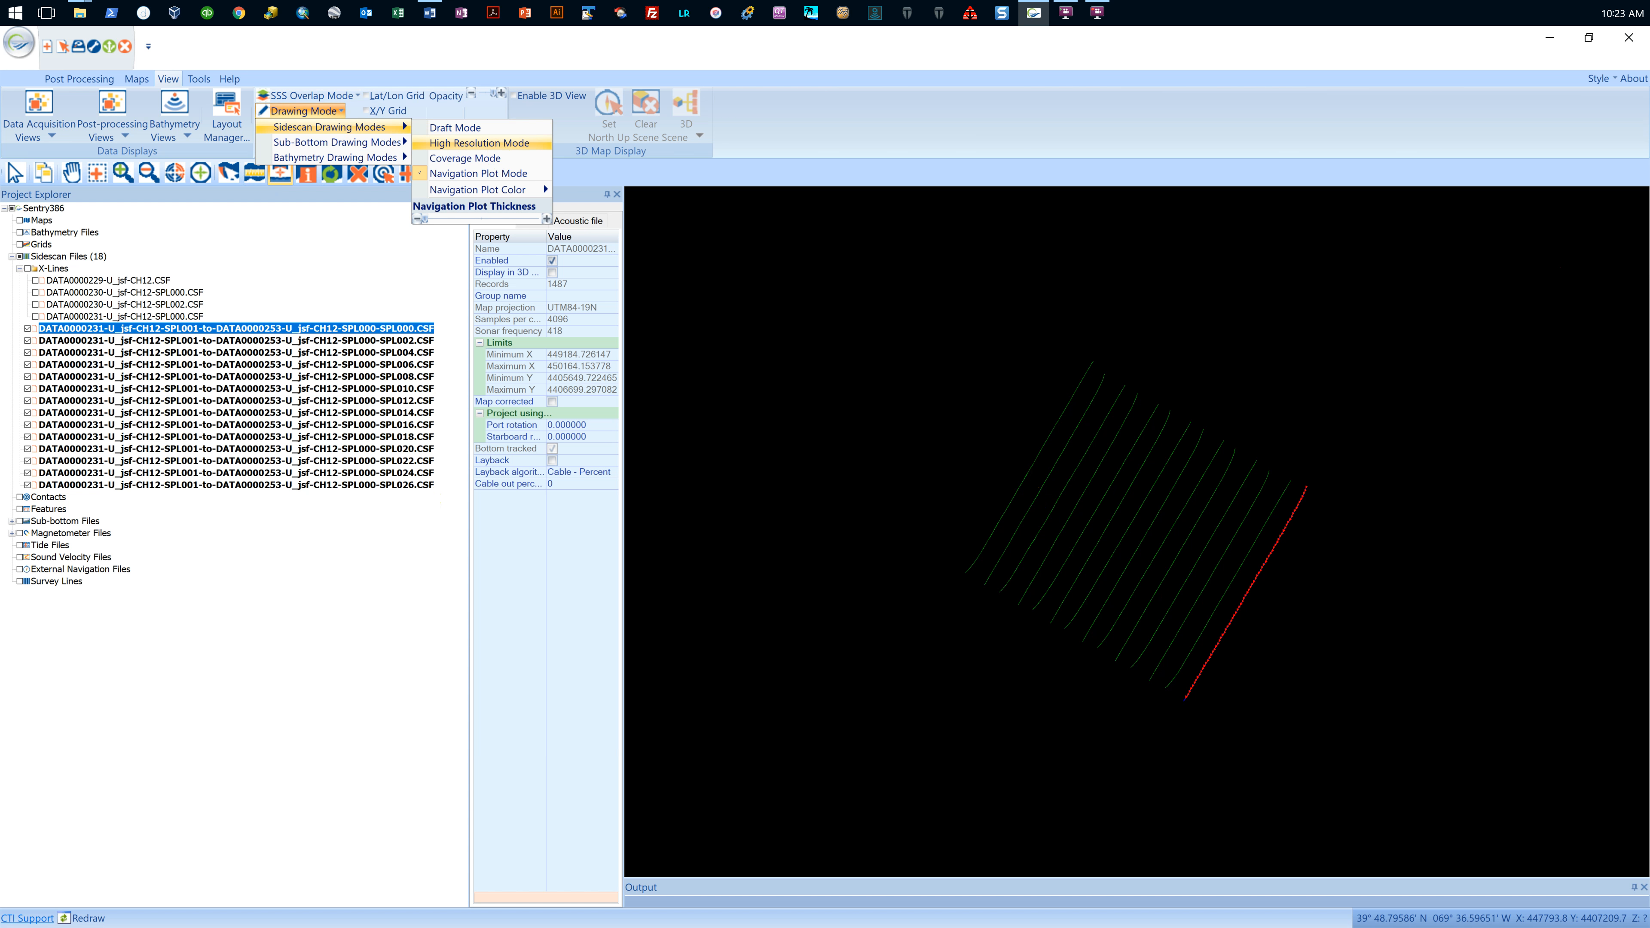
click(478, 143)
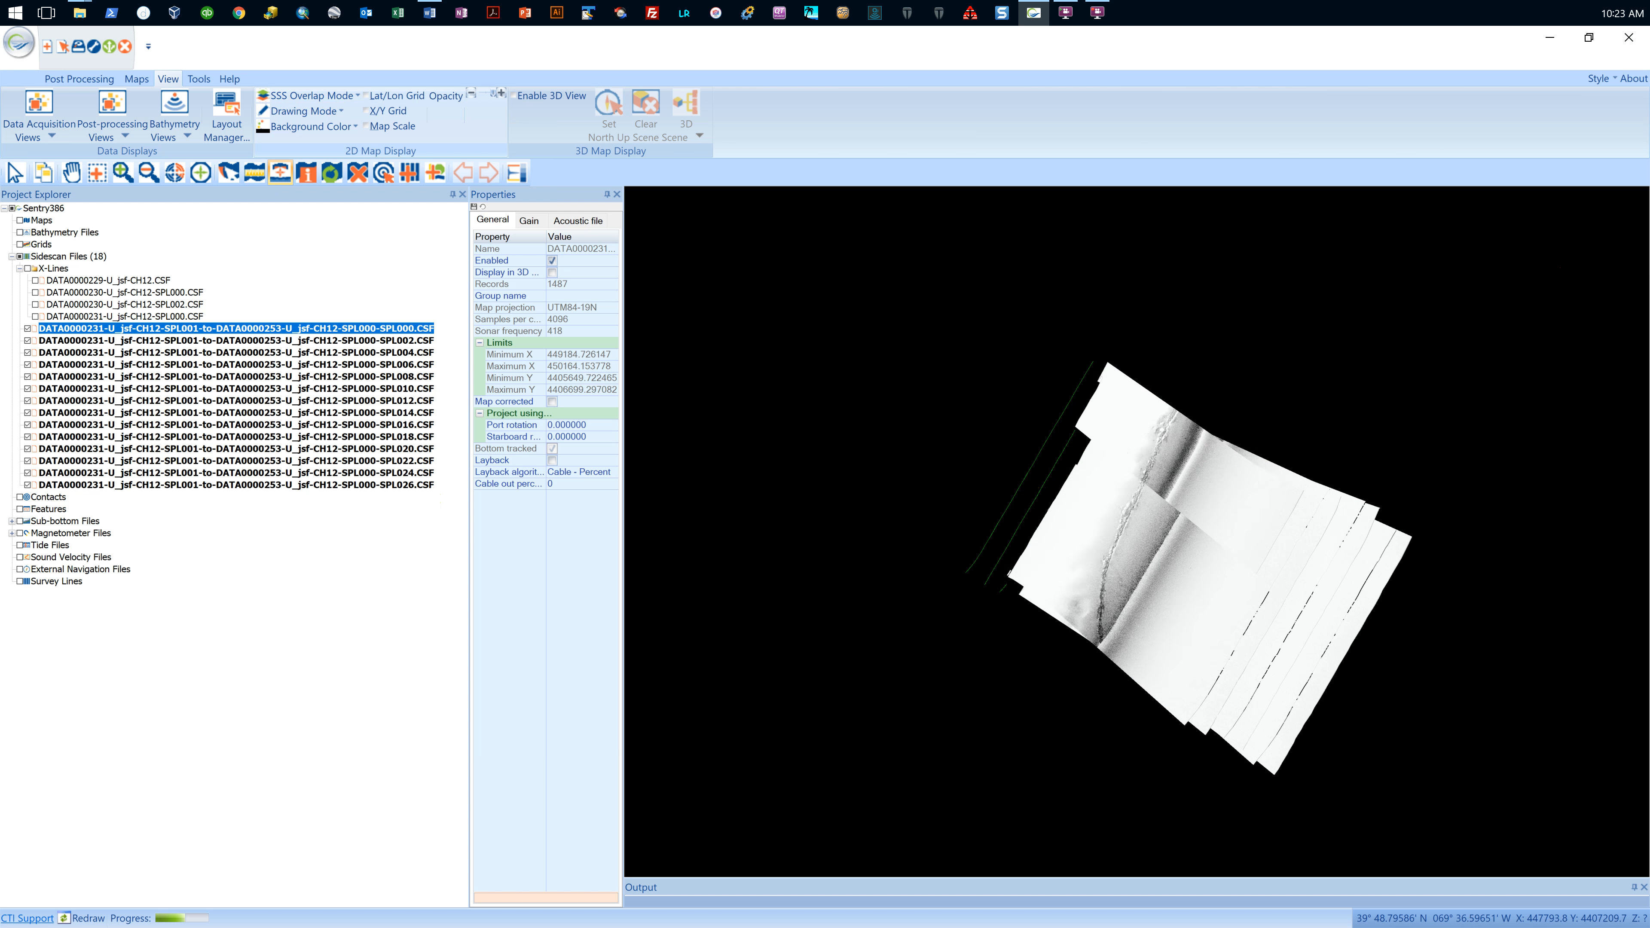
- Measure on the map from the centre track of the westernmost line to the outer edge of its swath
click(277, 177)
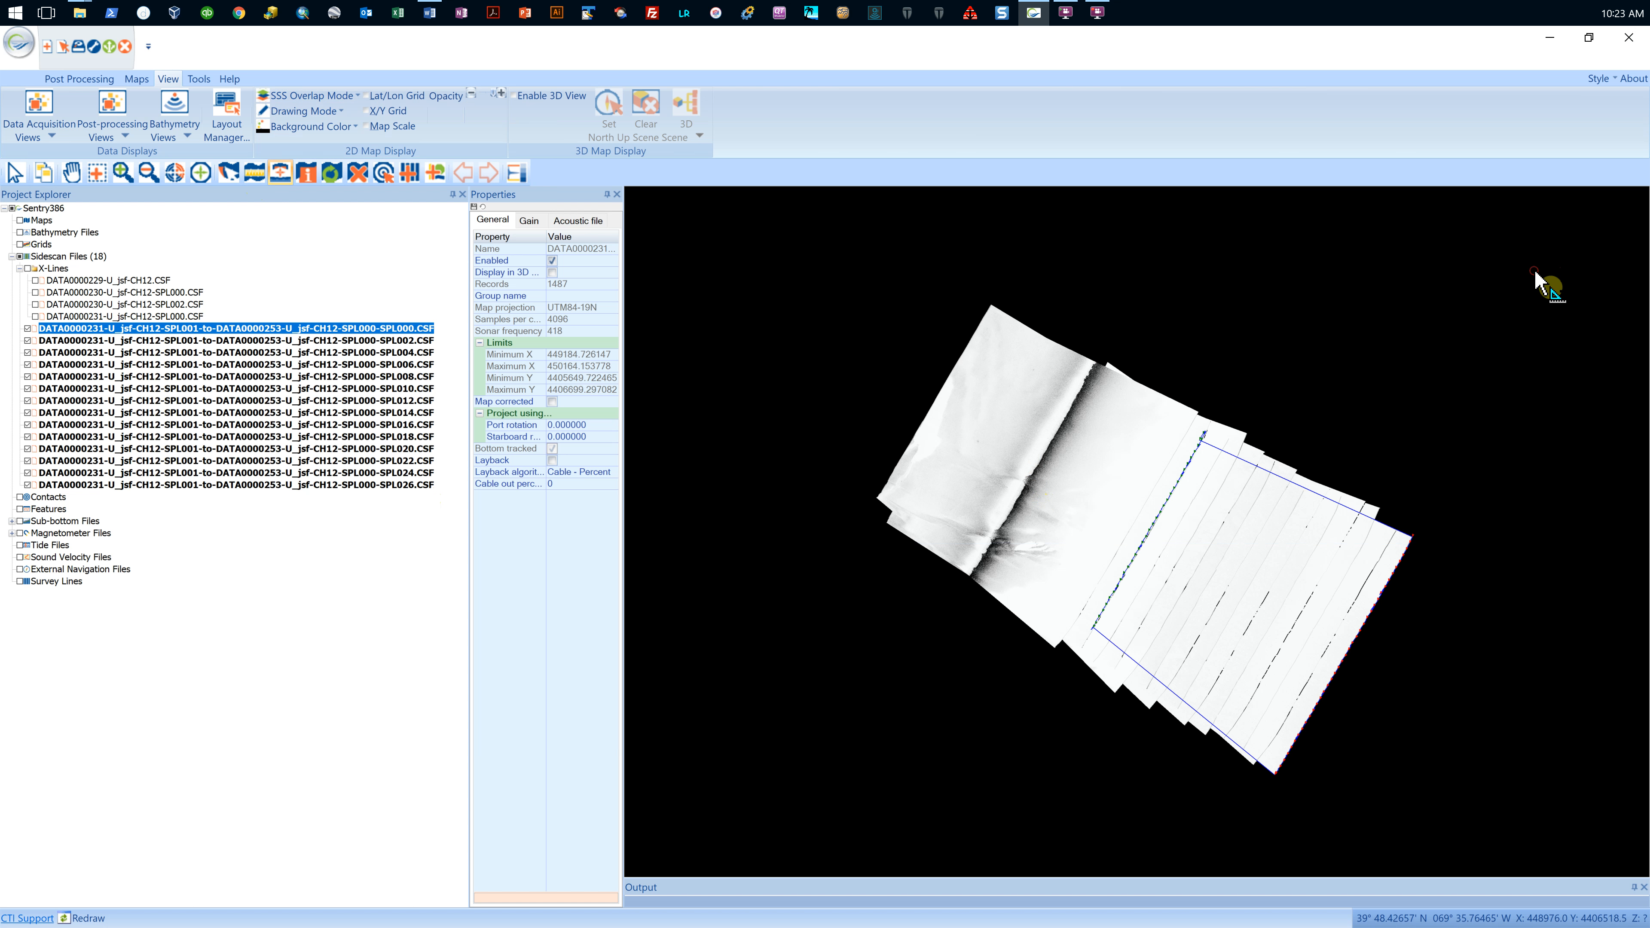
drag(1024, 488, 920, 426)
click(918, 428)
- Show only the SPL012 line on the map and measure from its centre track to the linear seafloor feature beside it
click(19, 256)
click(27, 401)
drag(1147, 516, 1113, 495)
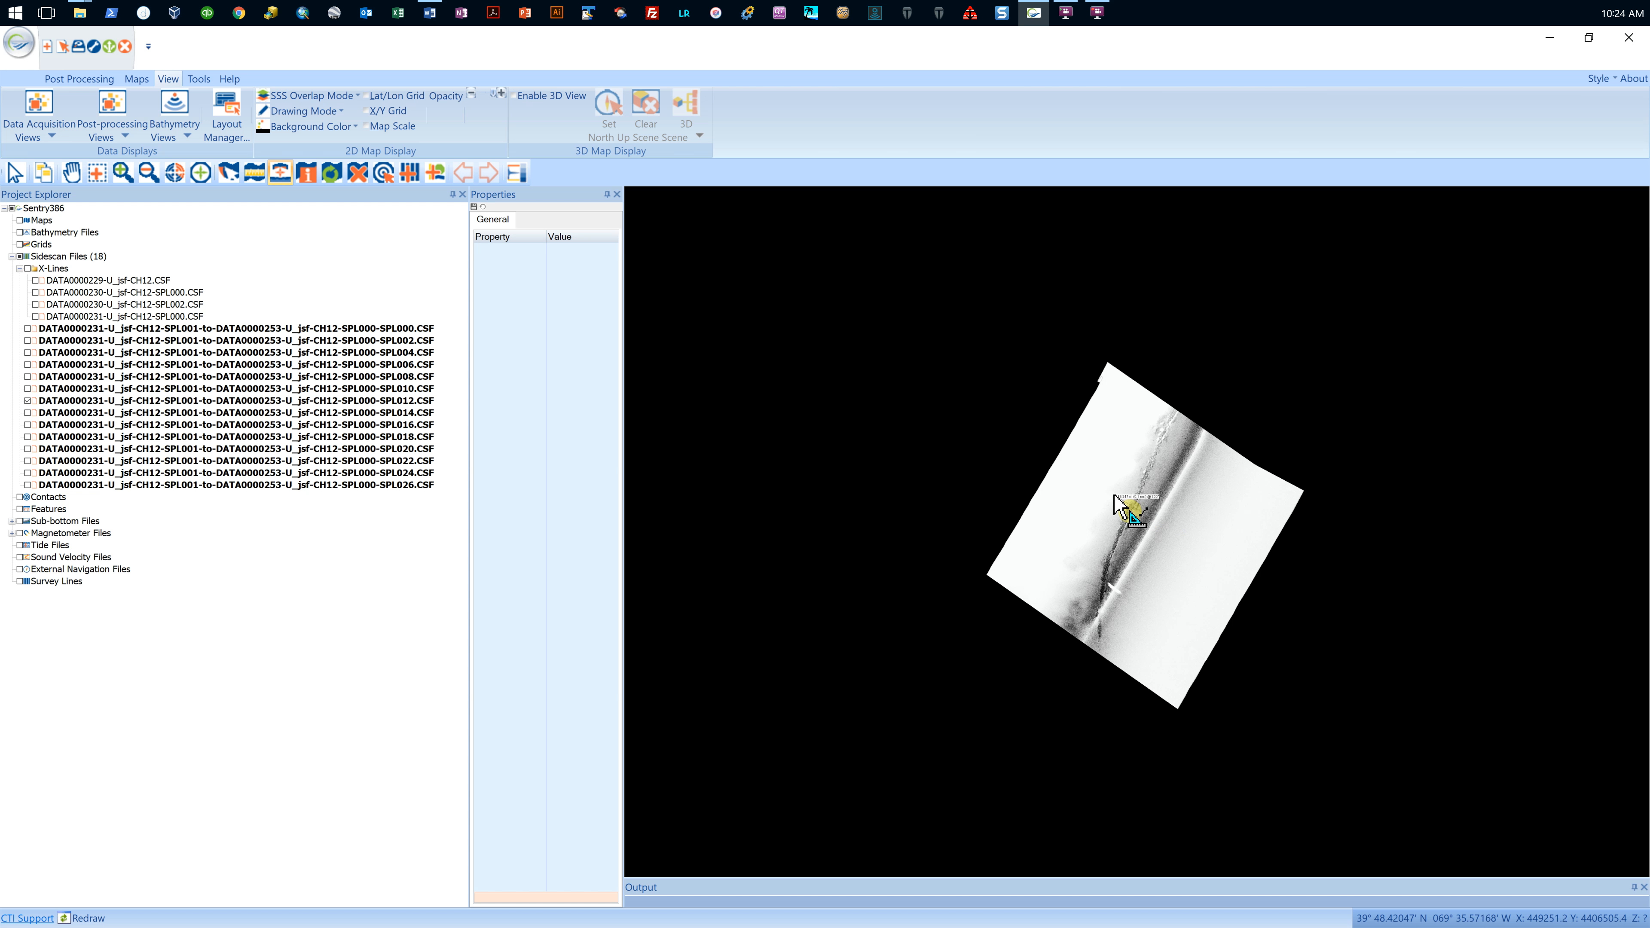
drag(1114, 495, 1127, 497)
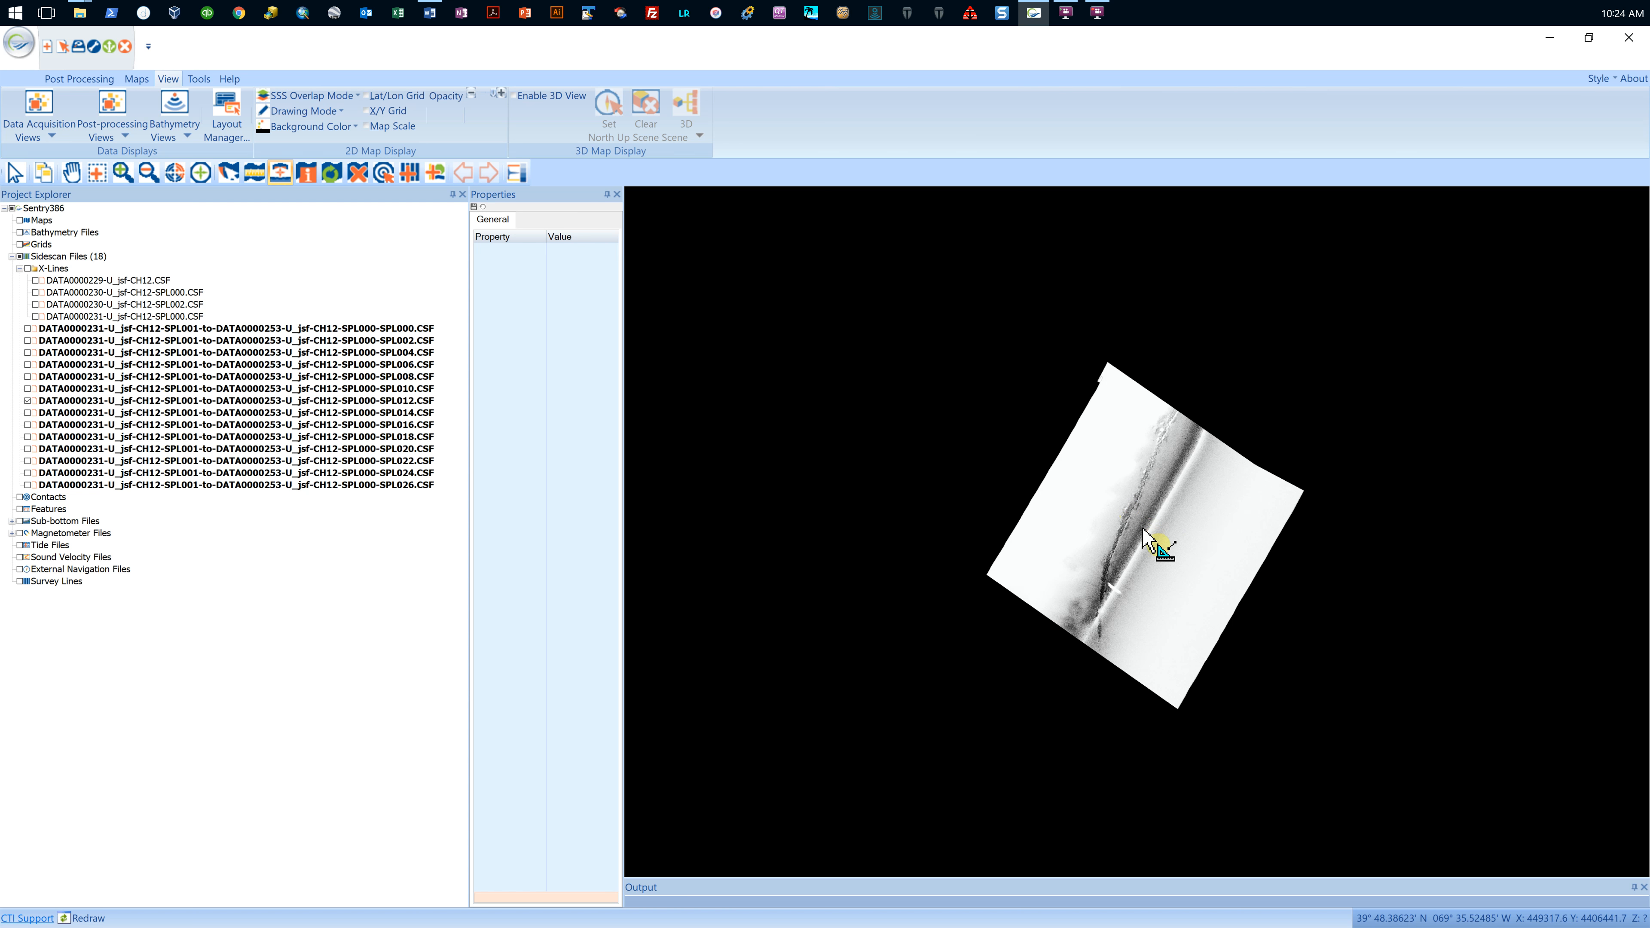